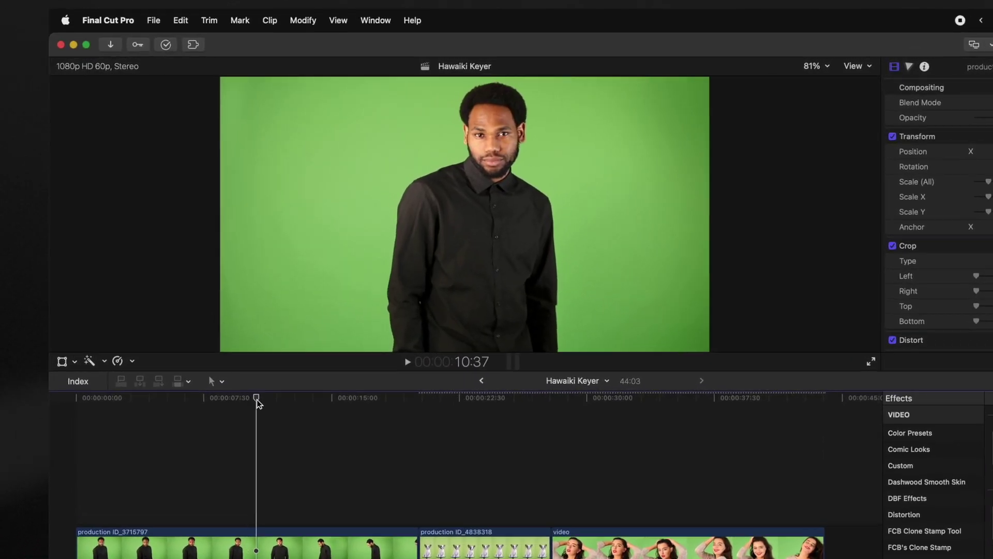
Apply Hawaiki Keyer 4.6 (Green) to the man's green-screen clip over the forest
left_click_drag(256, 307, 305, 308)
left_click_drag(336, 455, 335, 455)
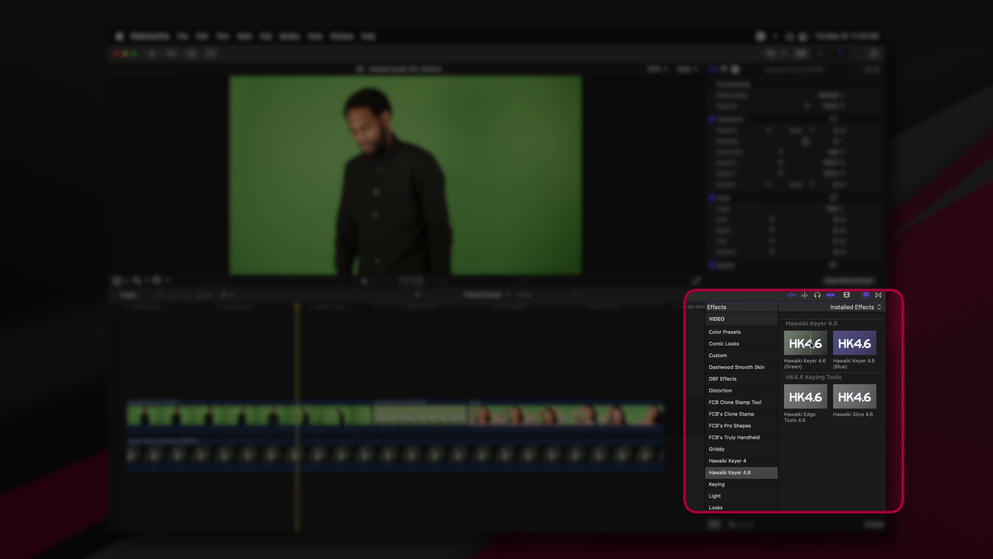
left_click_drag(812, 341, 270, 419)
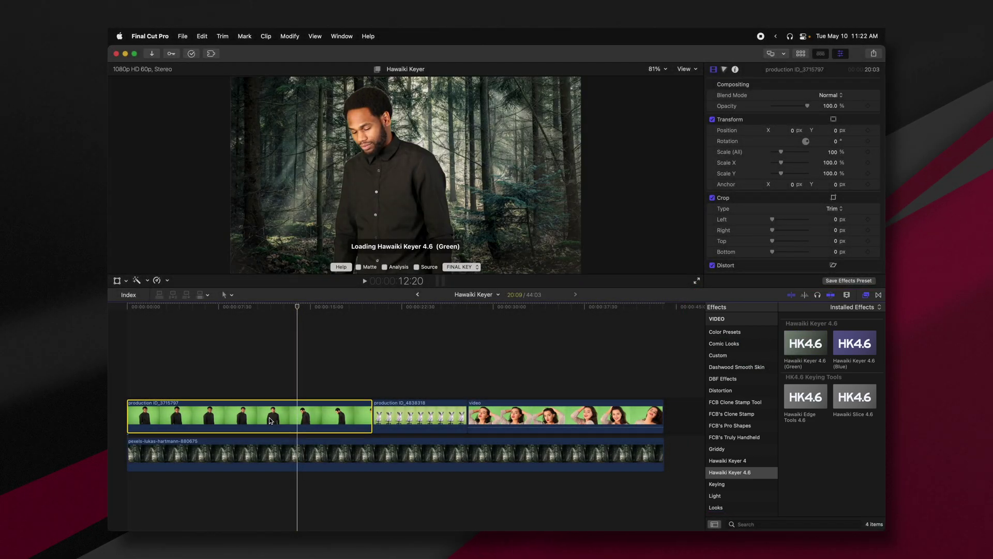
left_click_drag(296, 308, 283, 309)
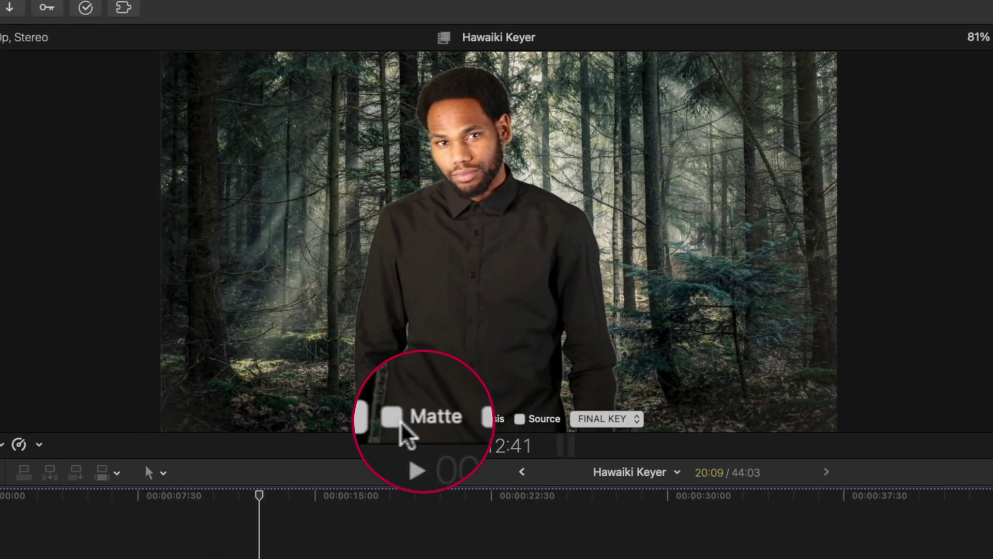
Compare the key's Matte, Analysis and Source views, then return to the keyed composite
left_click(407, 418)
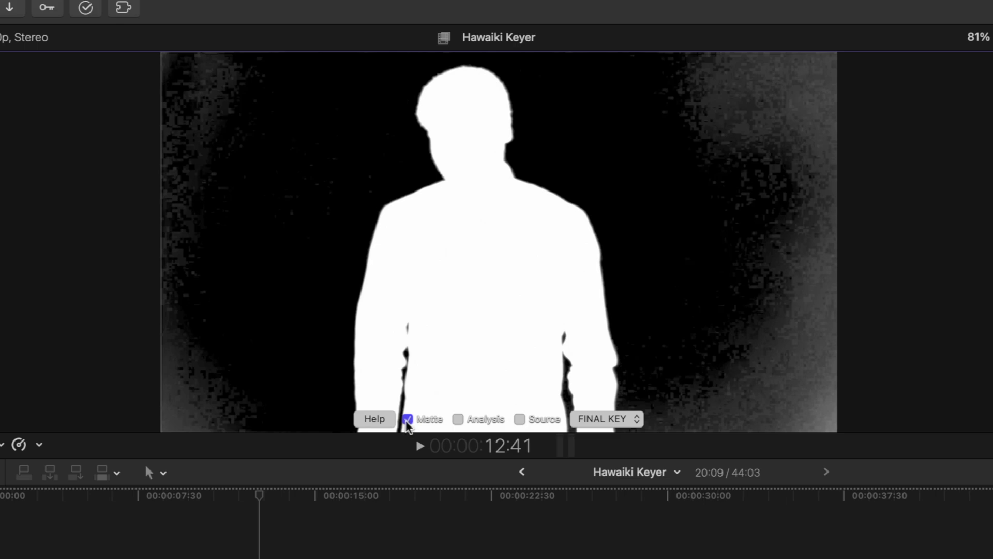
left_click(408, 419)
left_click(458, 419)
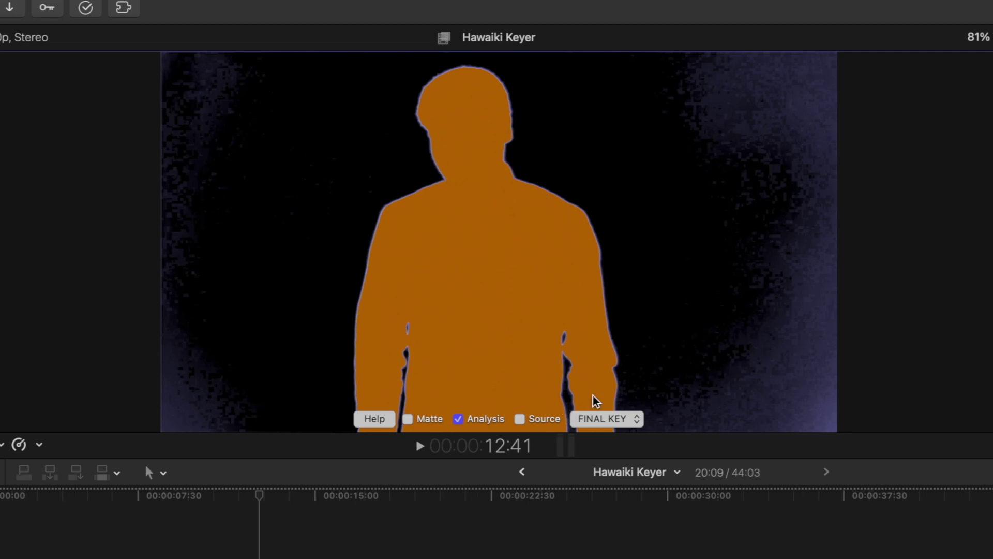
left_click(520, 418)
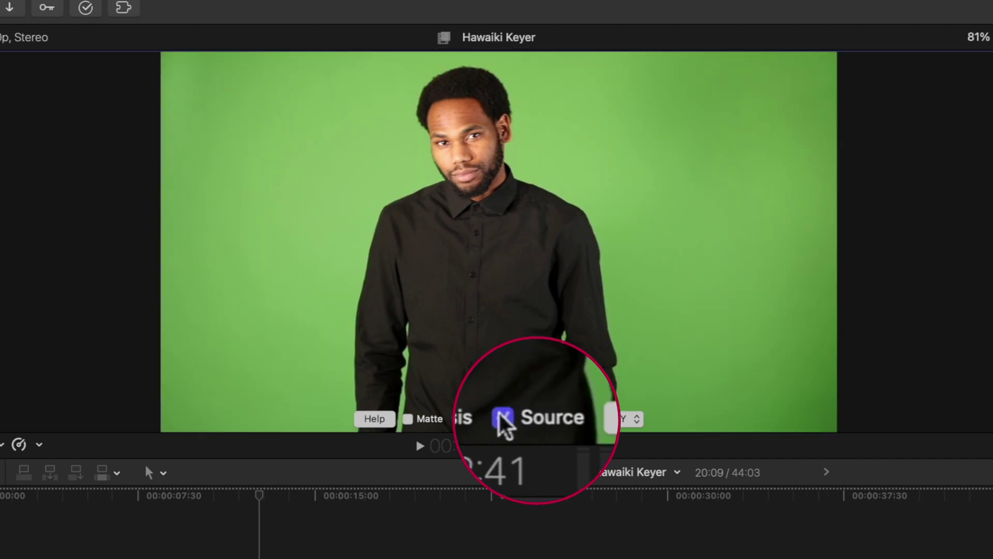
left_click(518, 418)
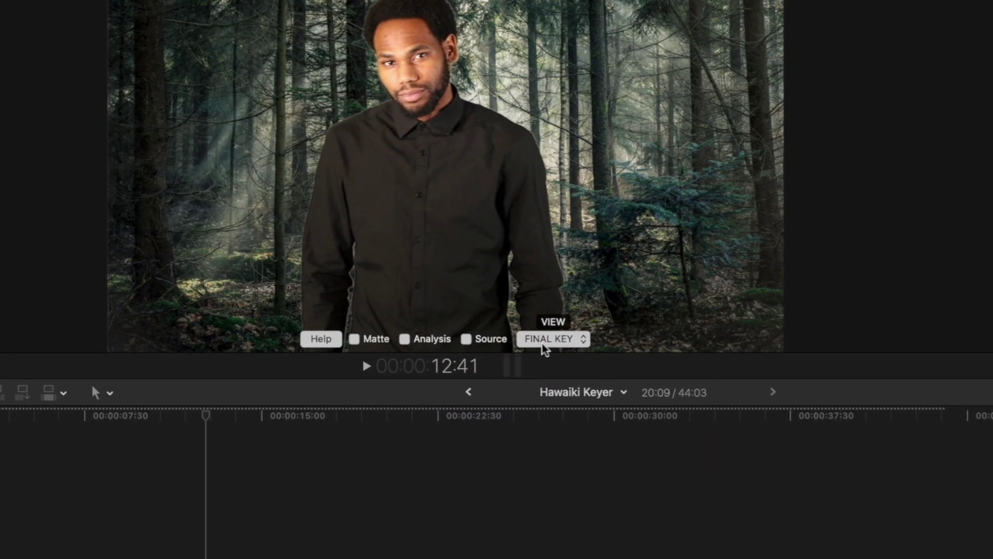
left_click(549, 339)
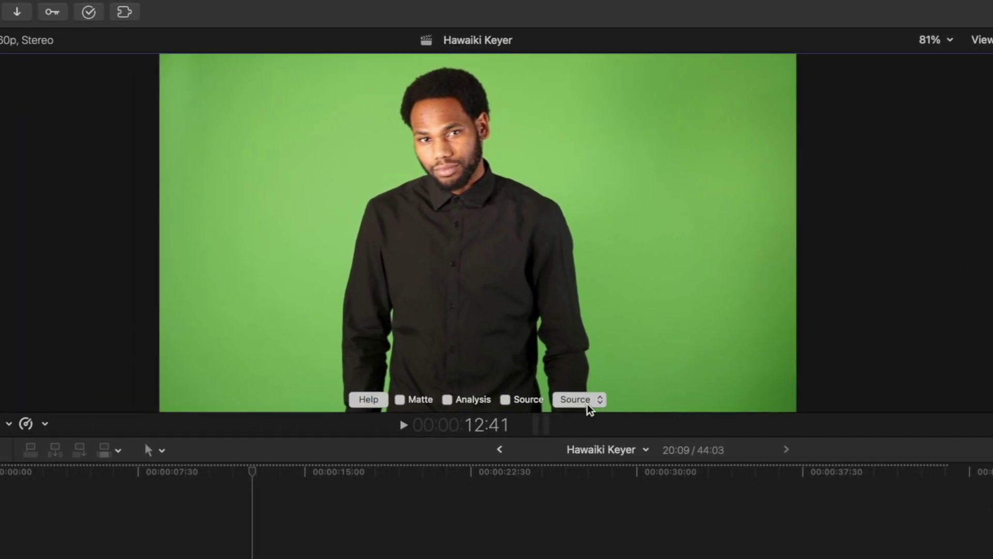
Scrub the clip in Screen Clean view, then set the keyer view back to FINAL KEY
left_click(171, 394)
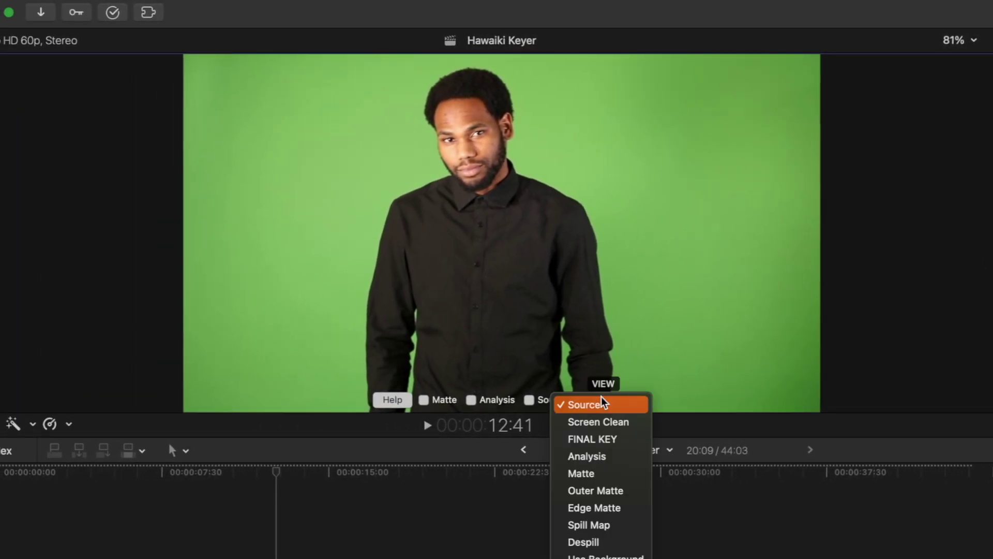
left_click(599, 427)
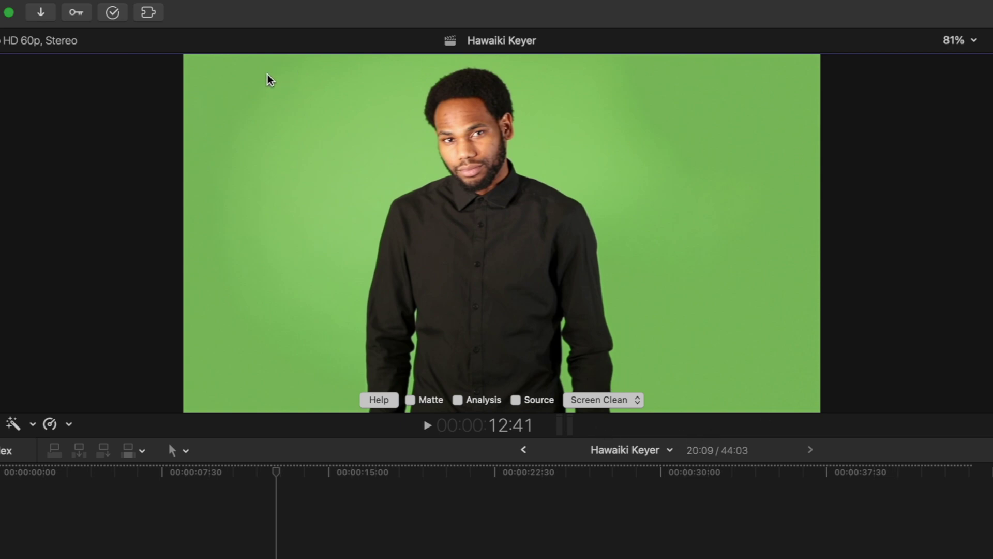
left_click_drag(297, 470, 257, 483)
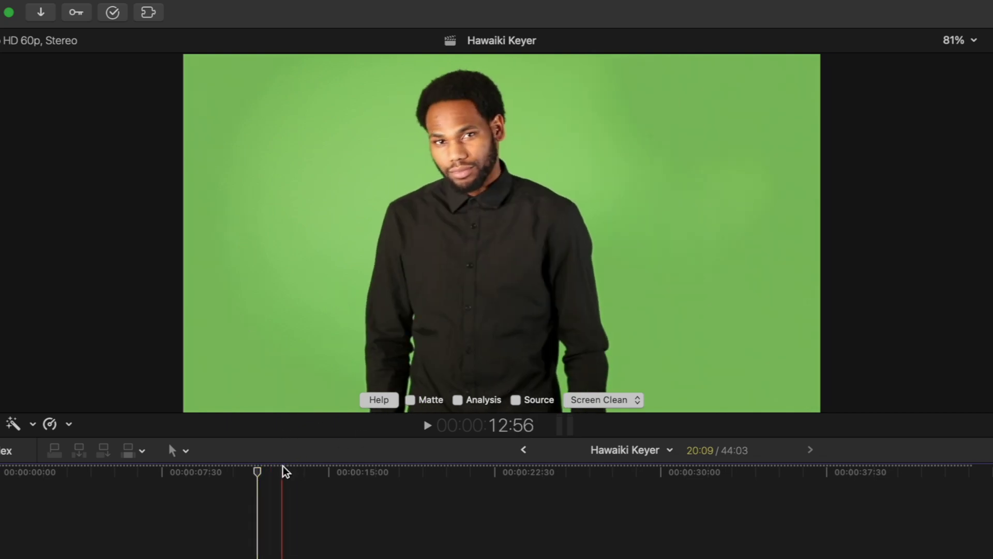
left_click_drag(284, 470, 176, 489)
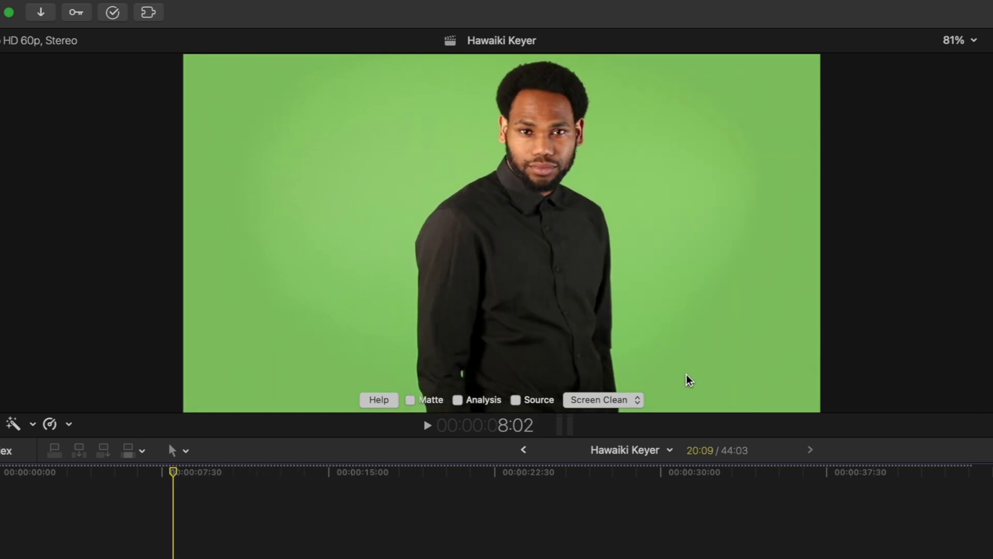
left_click(631, 400)
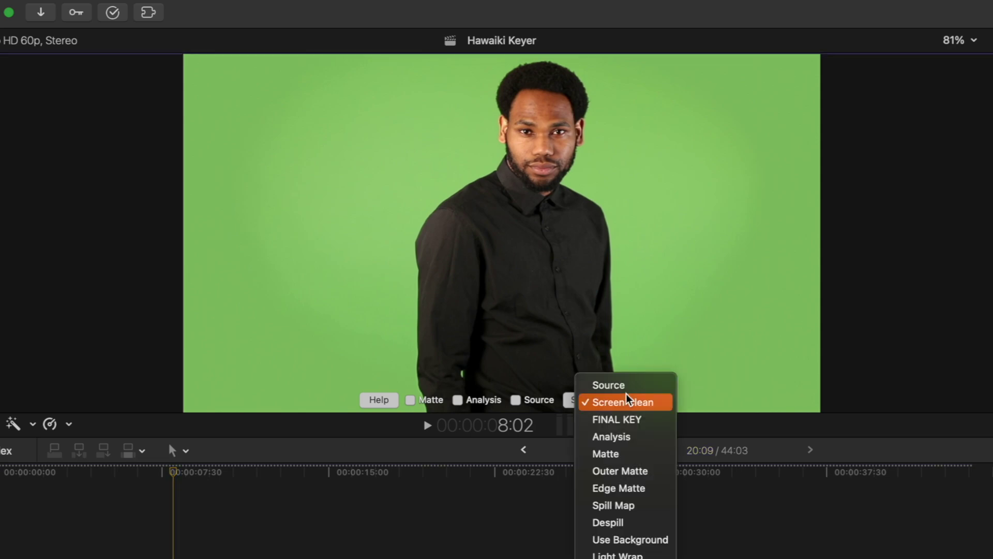
left_click(635, 417)
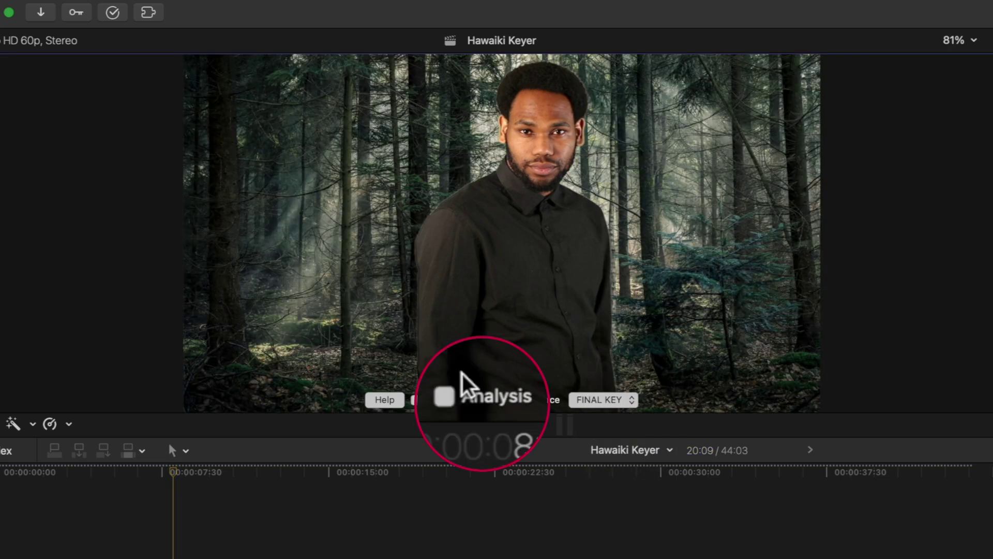
Turn on the Analysis view and raise Screen Clean Density to 0.07
left_click(463, 399)
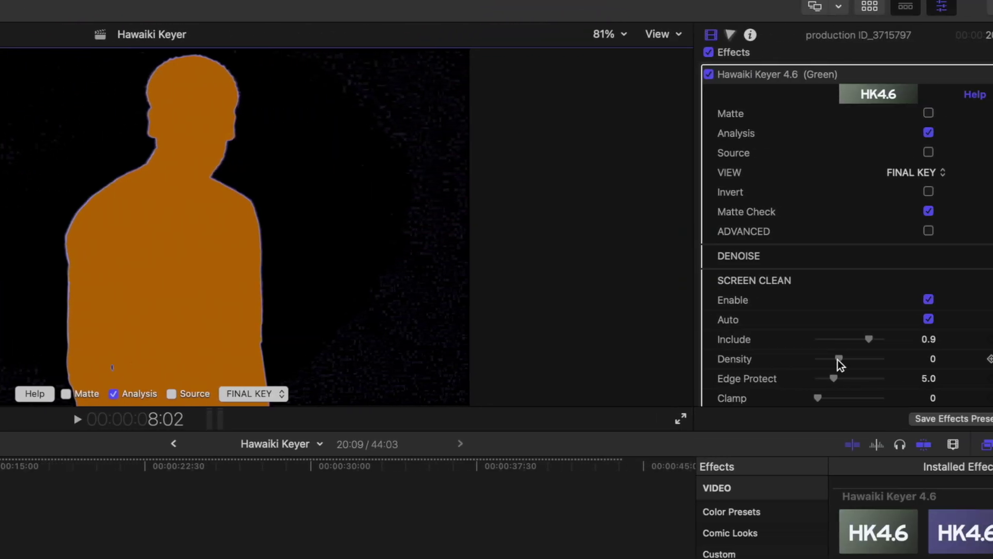
left_click_drag(756, 359, 757, 358)
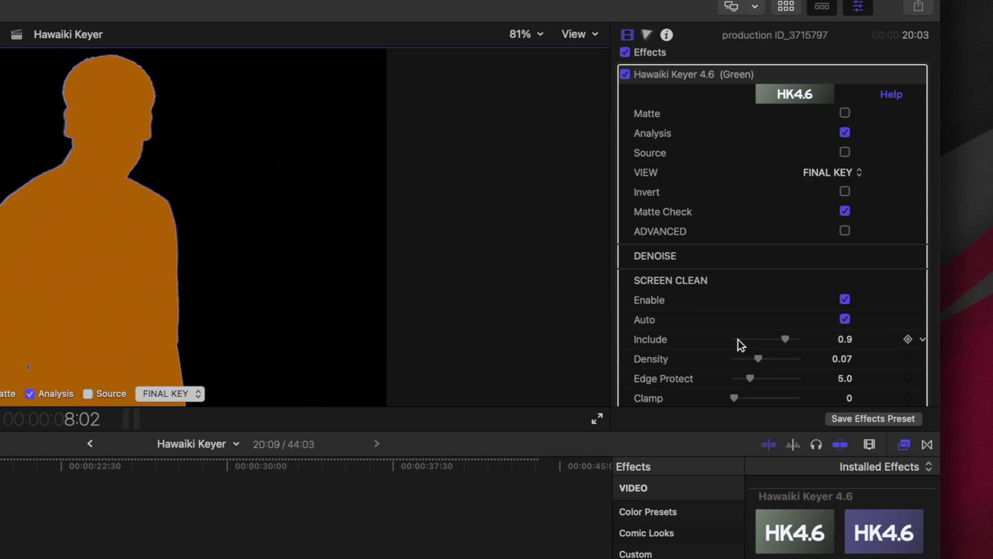
scroll(738, 339, "down", 2)
scroll(737, 324, "down", 8)
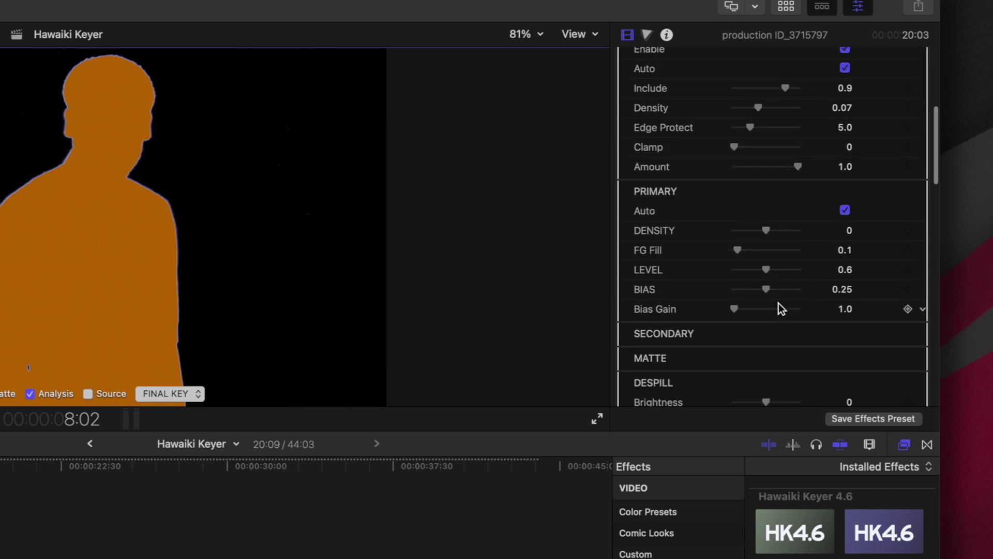
scroll(773, 305, "down", 10)
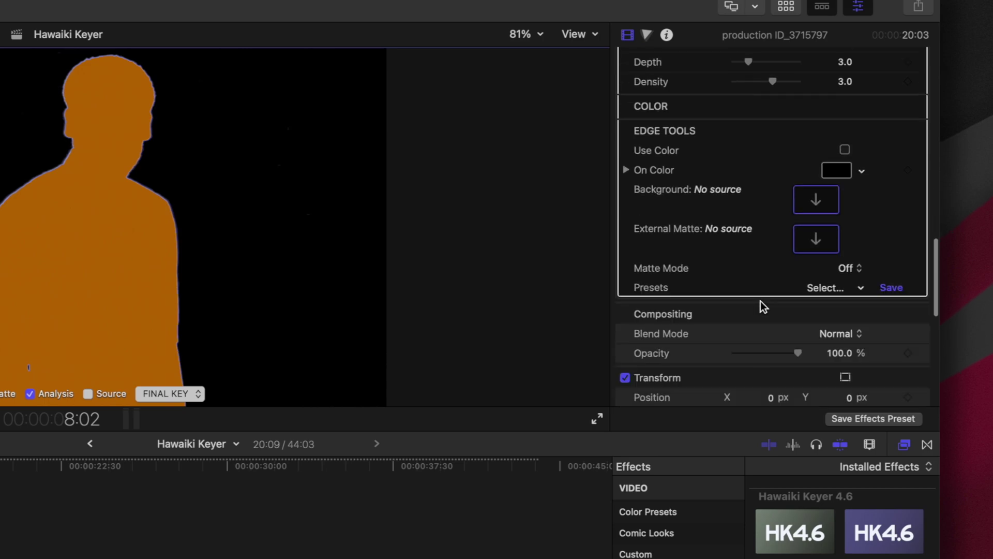
scroll(759, 301, "up", 12)
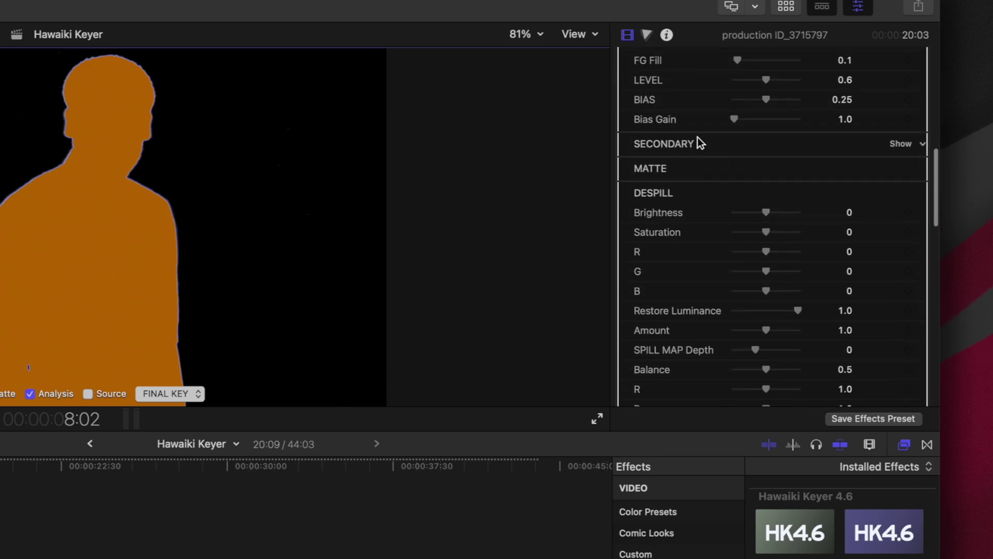
Expand the keyer's Secondary and Matte settings sections in the Inspector
left_click(697, 139)
left_click(901, 144)
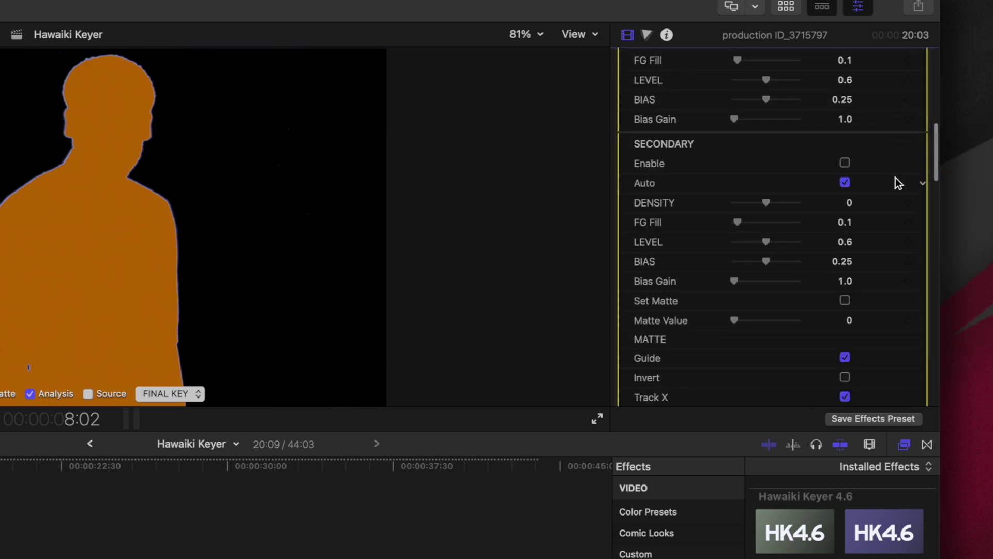
scroll(880, 237, "down", 8)
left_click(899, 351)
scroll(876, 348, "down", 10)
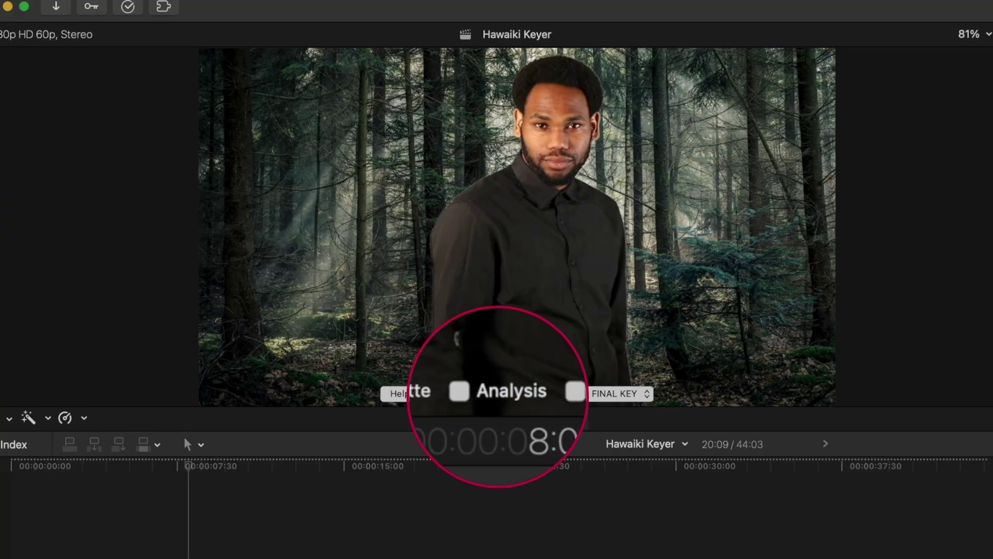
Key the dog clip with HK4.6 (Green), enabling Screen Clean at Density 0.1
left_click_drag(250, 461, 513, 492)
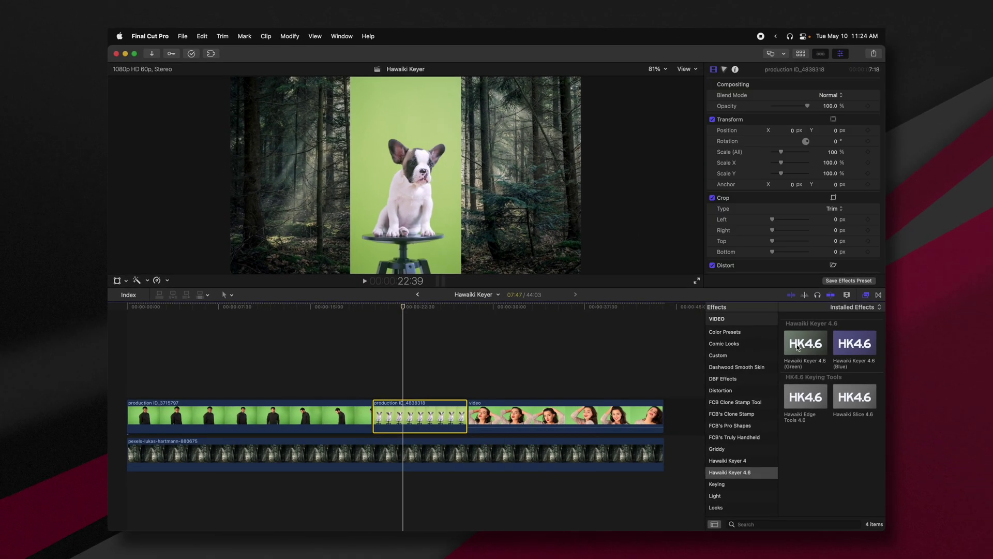
left_click_drag(798, 347, 429, 414)
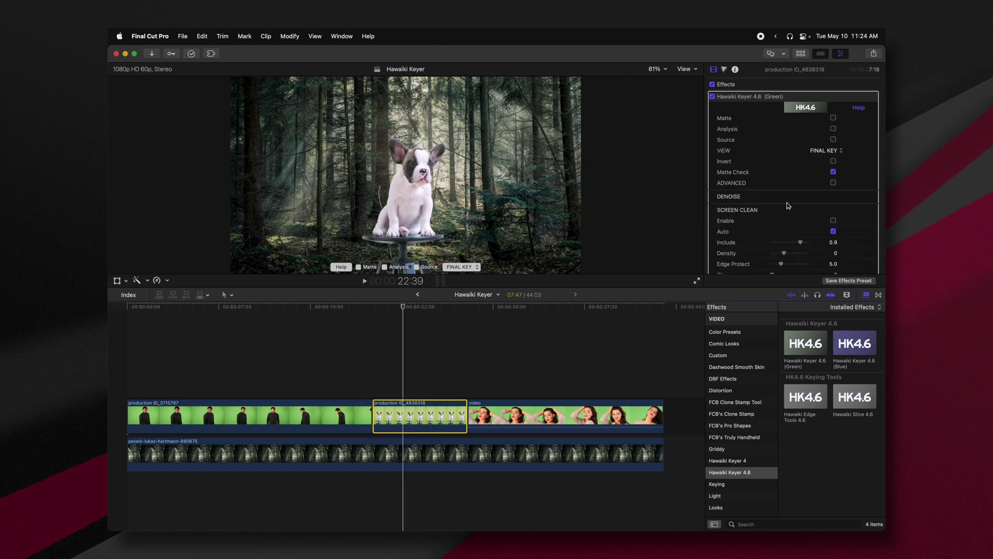
left_click(832, 221)
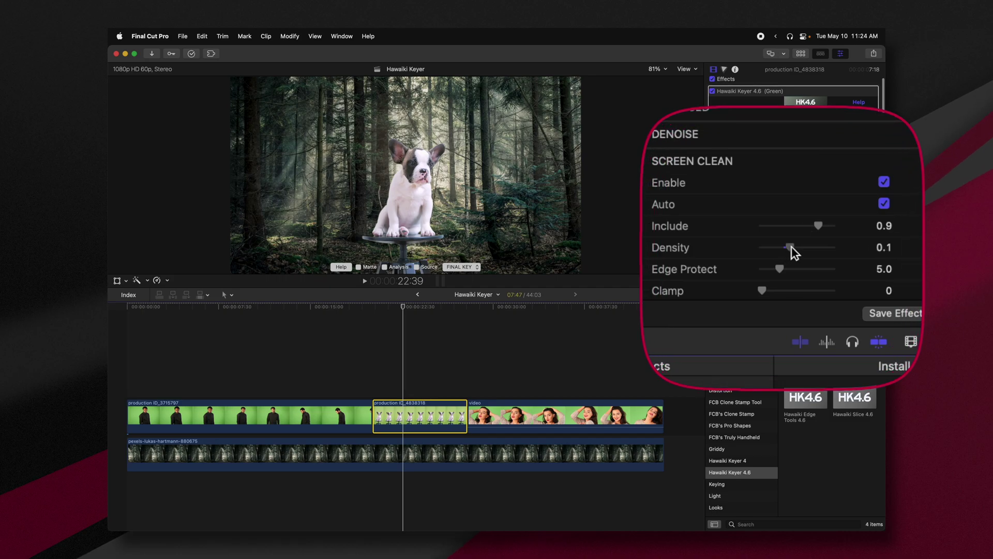
left_click_drag(785, 247, 800, 248)
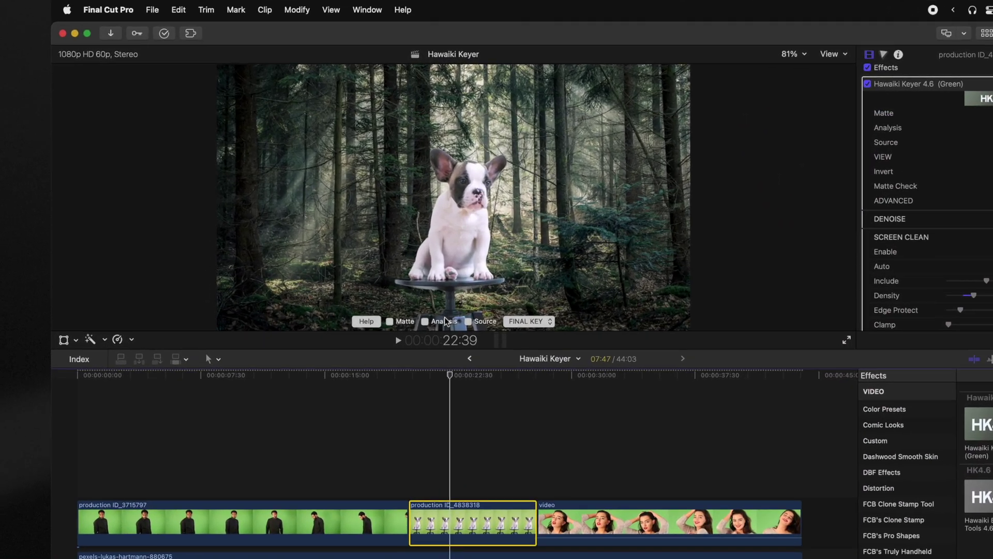
left_click(392, 268)
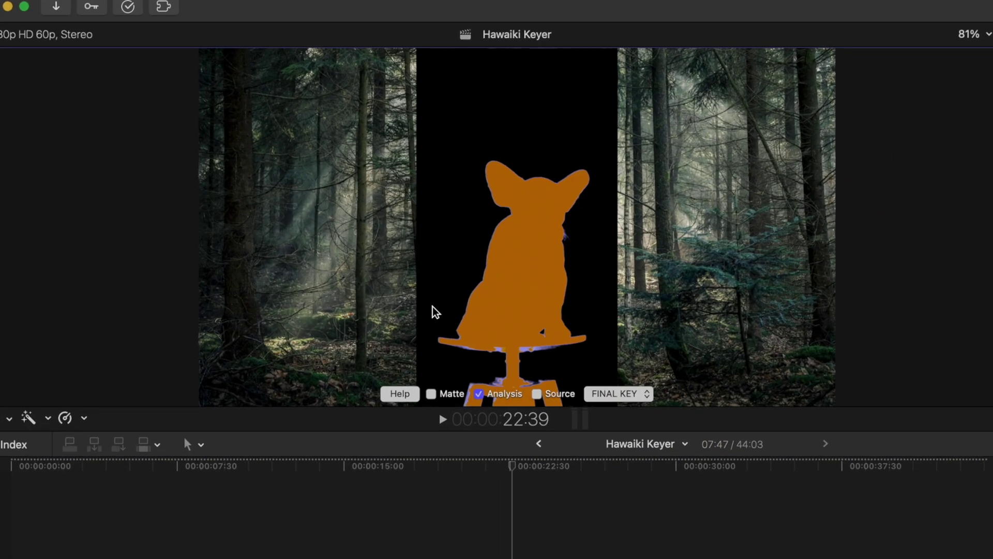
left_click(479, 394)
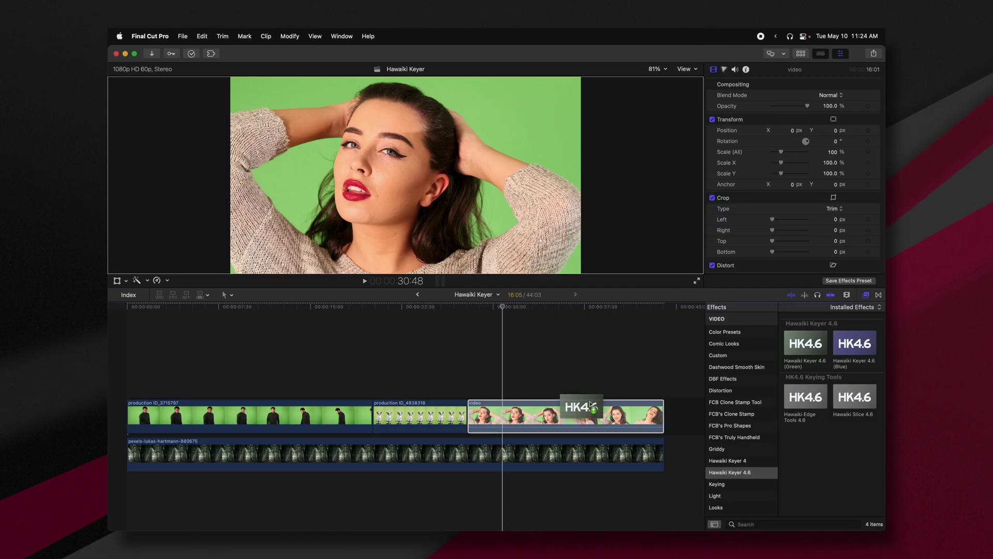
Apply the green key to the woman's clip and enable Screen Clean with higher Density
left_click_drag(591, 406, 589, 408)
left_click(498, 308)
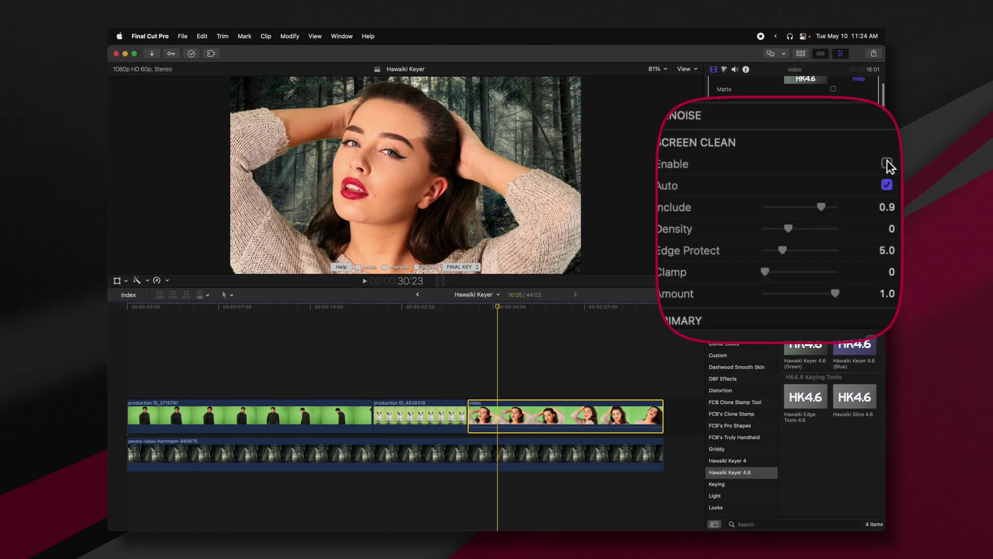
left_click(886, 163)
mouse_move(788, 205)
left_mouse_down()
mouse_move(778, 209)
mouse_move(800, 211)
mouse_move(801, 184)
mouse_move(793, 193)
mouse_move(803, 197)
left_mouse_up()
Lower Despill Brightness to -0.51, Saturation to -0.79 and G to -0.12
scroll(786, 196, "down", 2)
scroll(794, 233, "down", 1)
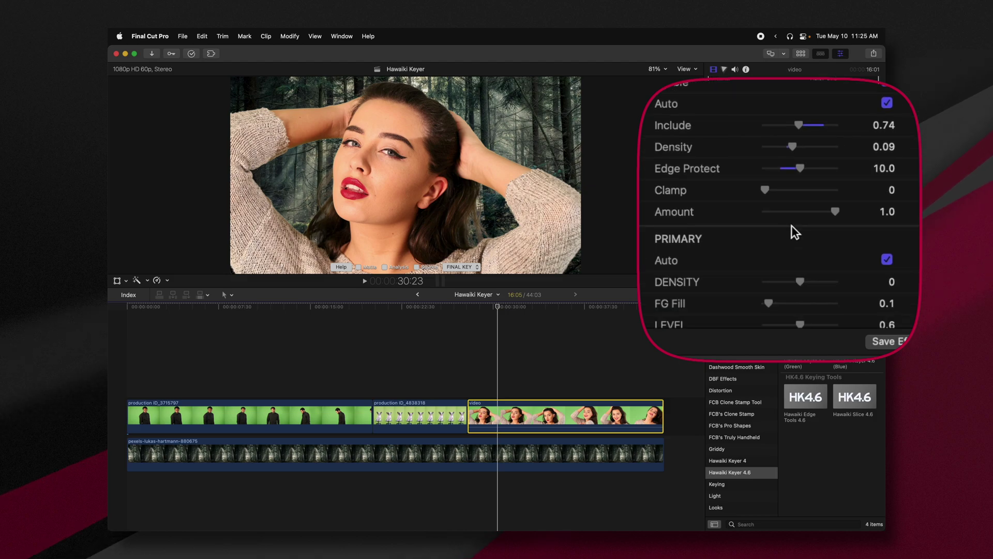
scroll(795, 233, "down", 8)
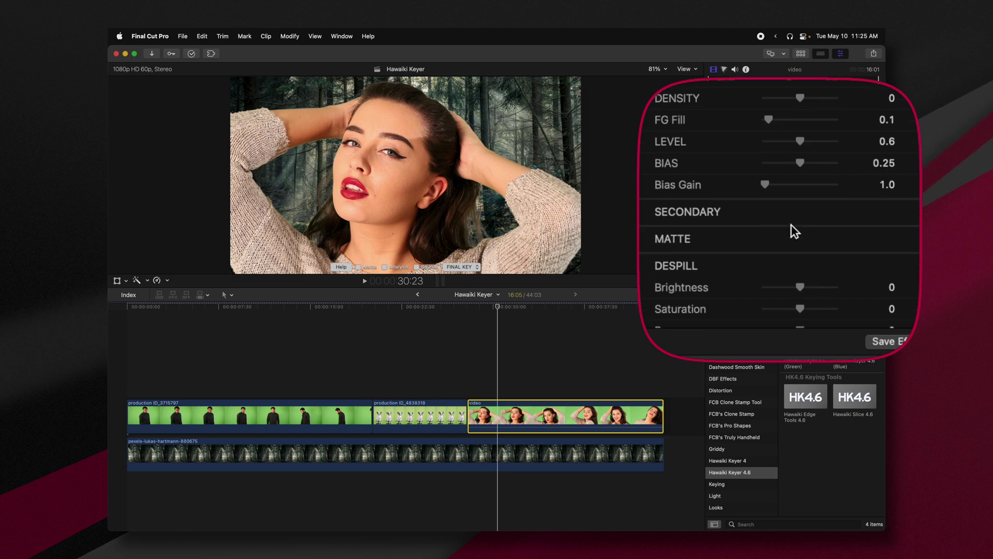
scroll(792, 228, "down", 4)
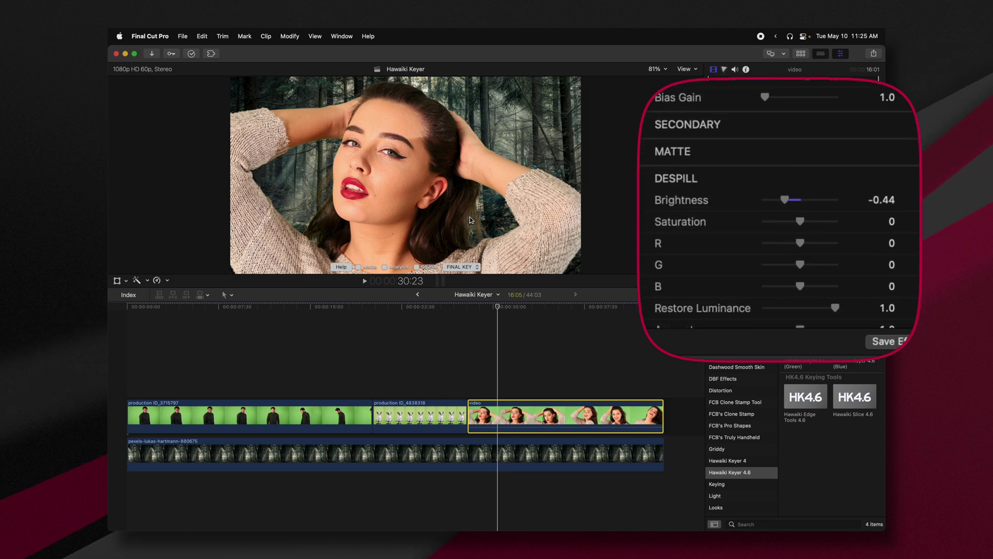
left_click_drag(782, 198, 794, 218)
scroll(794, 218, "down", 2)
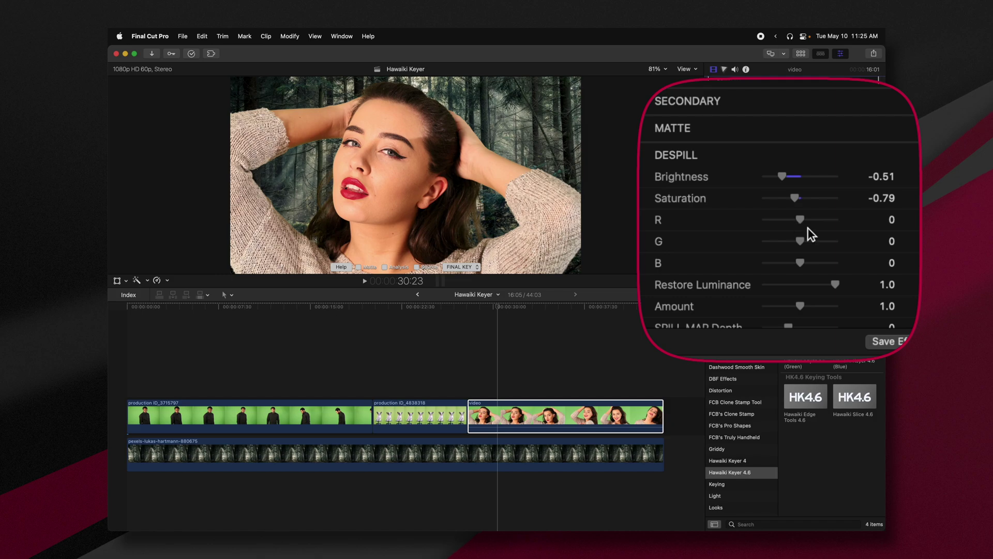
left_click_drag(799, 242, 793, 245)
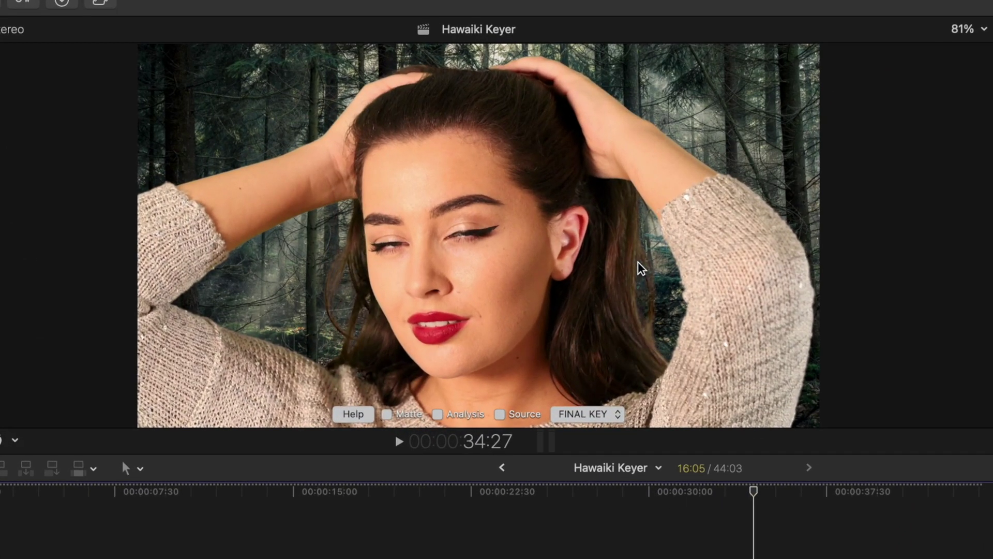
Move the playhead to an earlier frame in the timeline ruler
left_click(700, 492)
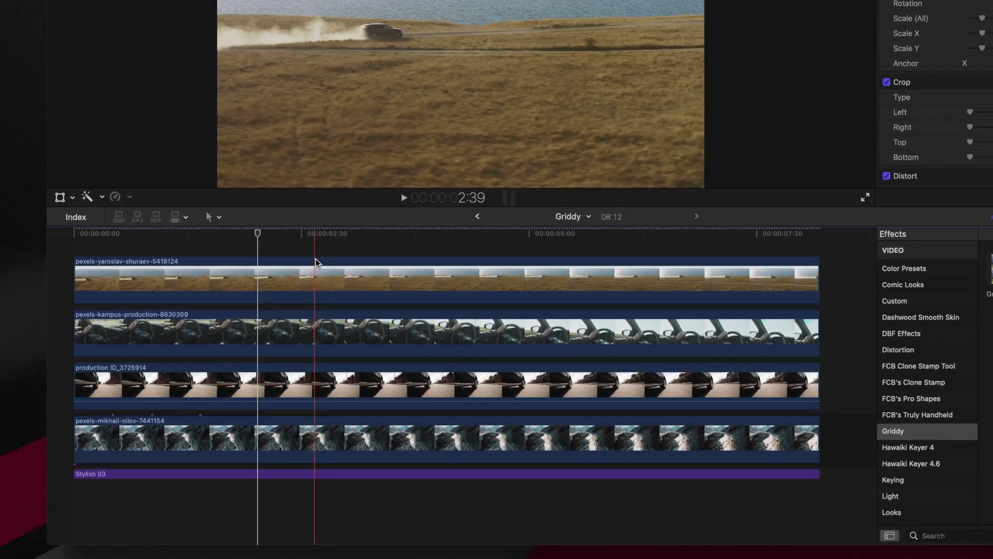
Try cropping and shifting the top clip, then undo those changes
left_click(268, 228)
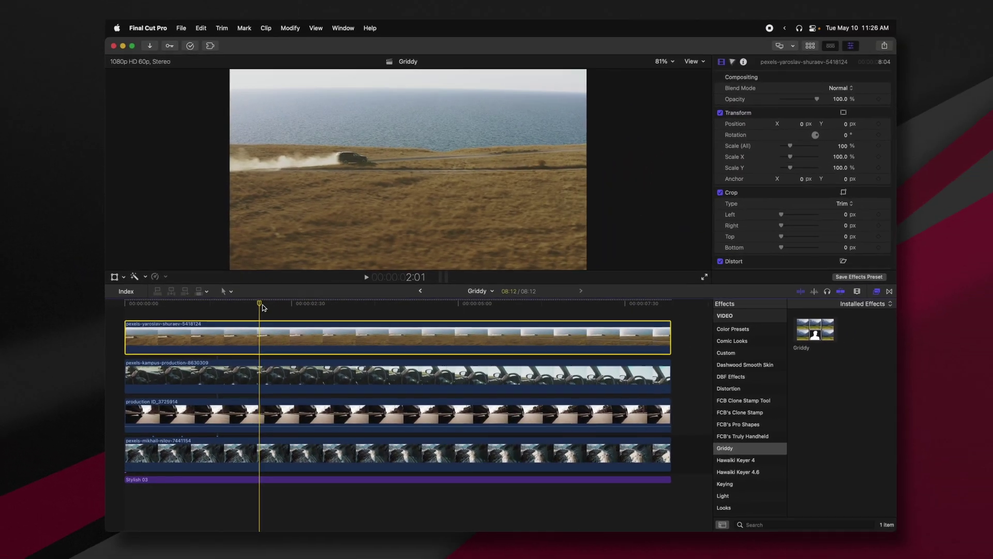
left_click_drag(784, 219, 786, 220)
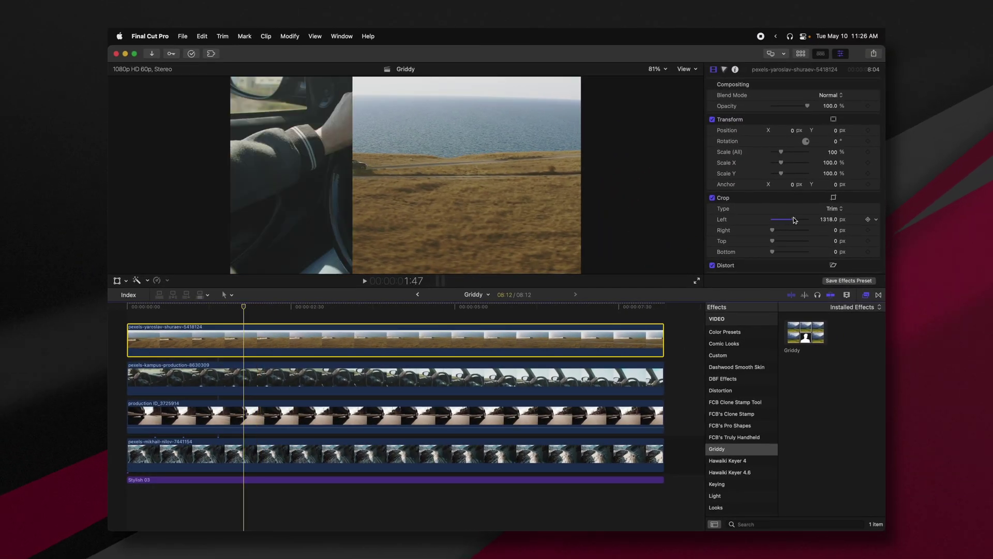
left_click_drag(789, 131, 776, 130)
key("super+z")
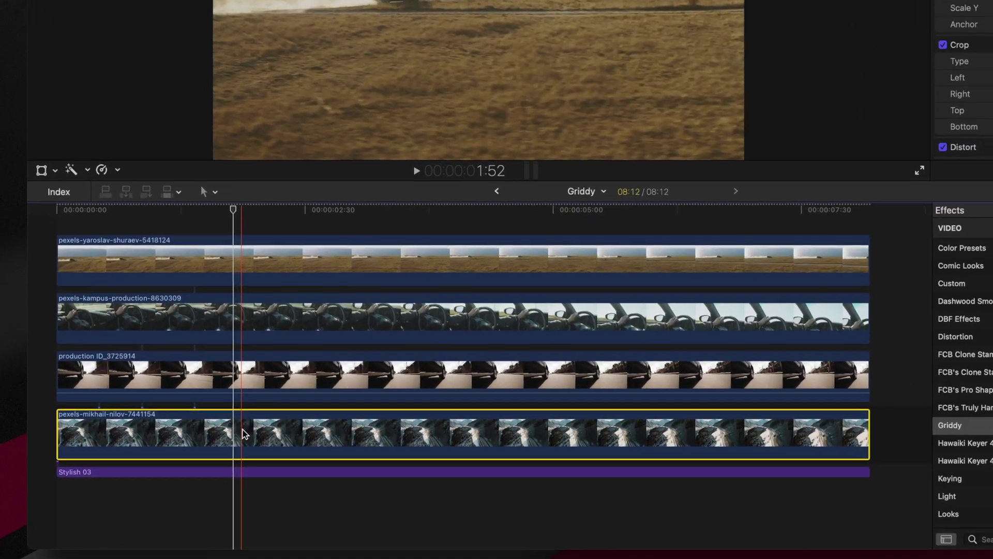
Disable the three lower clips with V and apply Griddy to the top clip
left_click(212, 381, "shift")
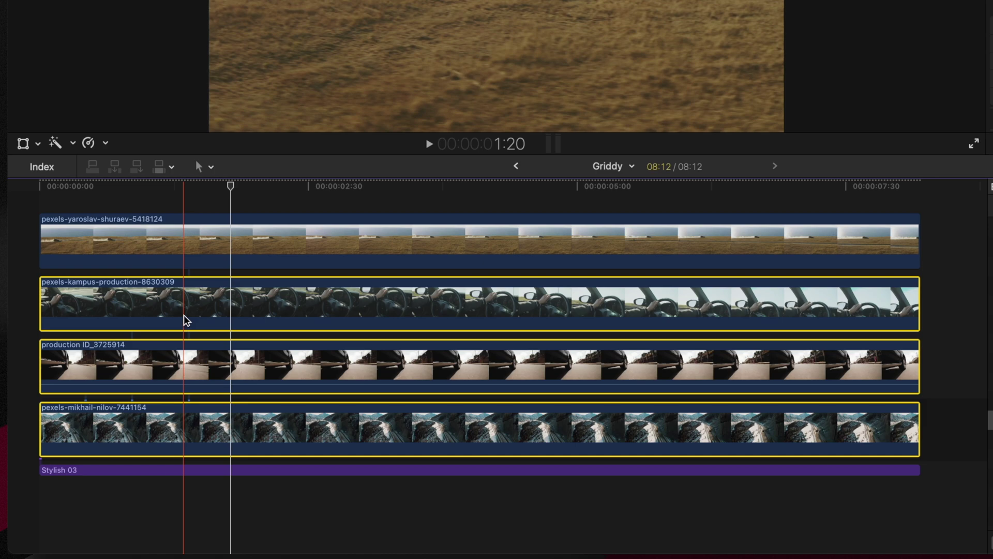
key("v")
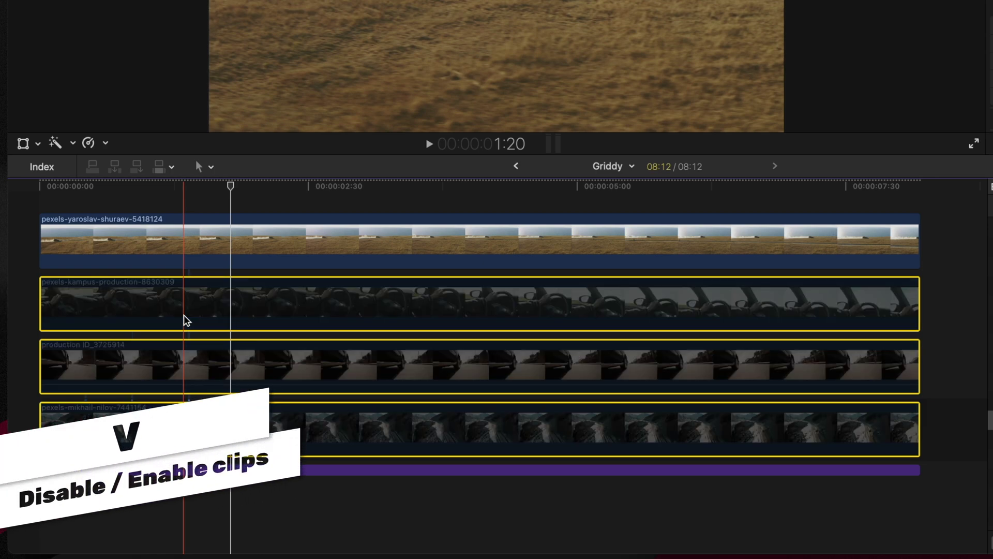
left_click(150, 240)
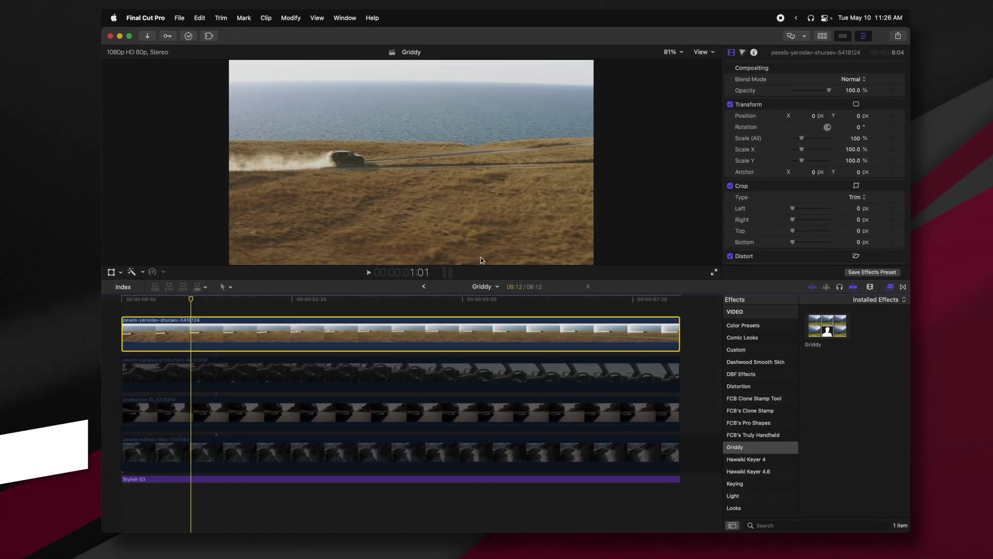
left_click(791, 331)
left_click_drag(792, 332, 249, 330)
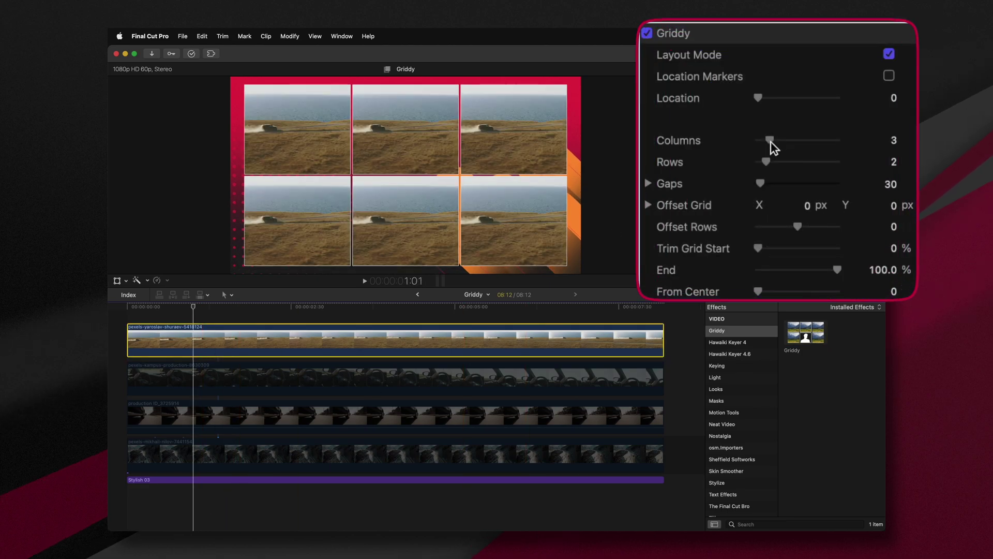
Set the Griddy Columns and Rows sliders to 2 each
left_click_drag(770, 141, 766, 141)
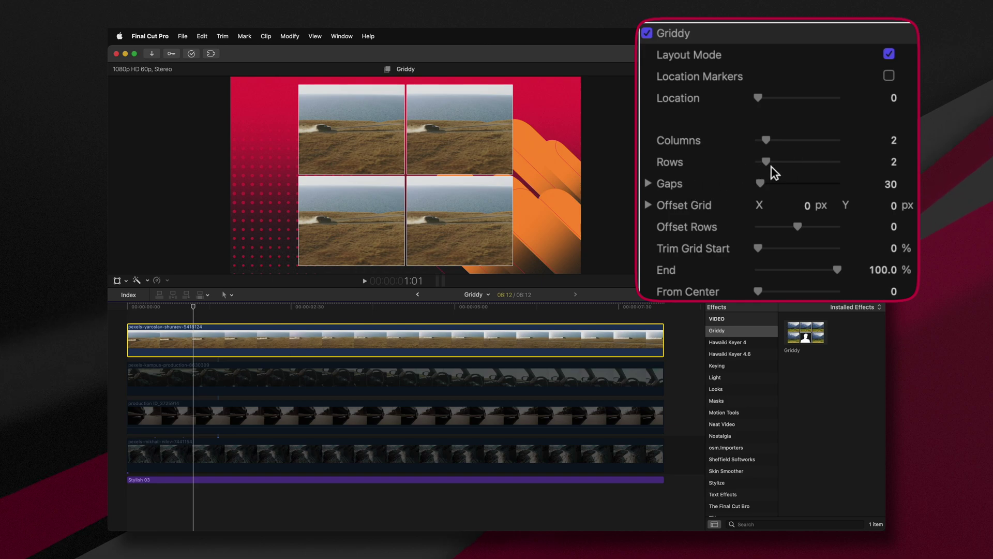
left_click_drag(766, 162, 762, 161)
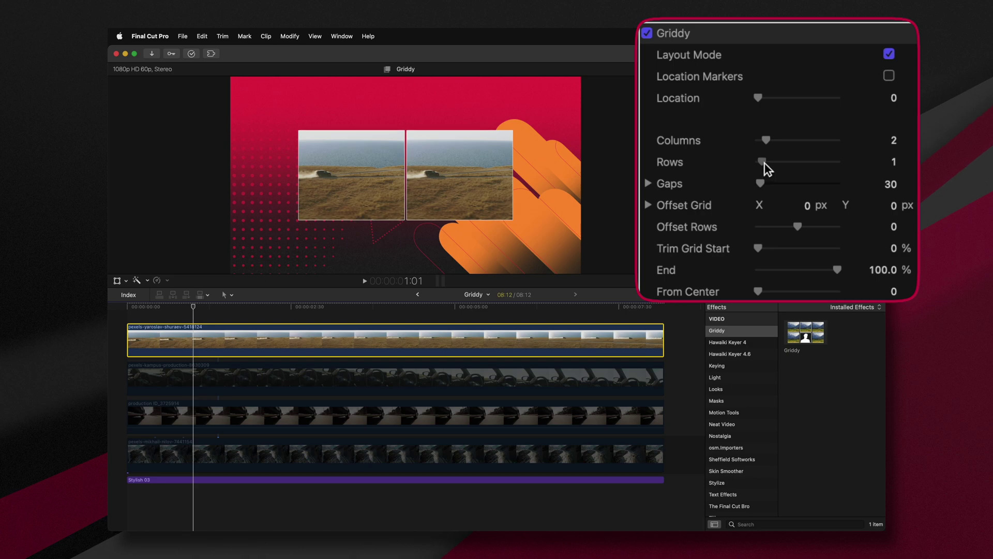
left_click_drag(762, 161, 809, 162)
left_click_drag(766, 140, 767, 164)
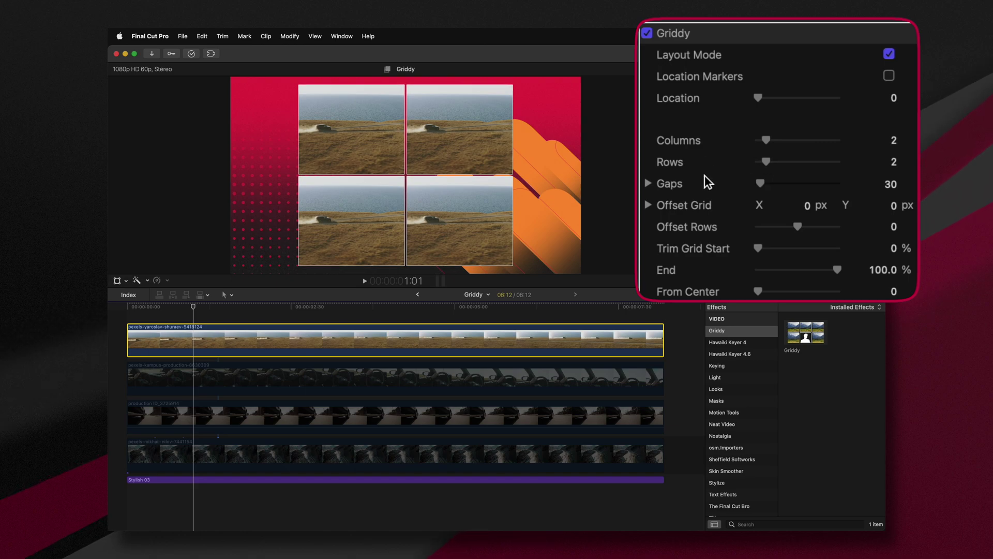
Stagger the top row of tiles using Offset Rows and Offset Grid X
scroll(705, 166, "down", 5)
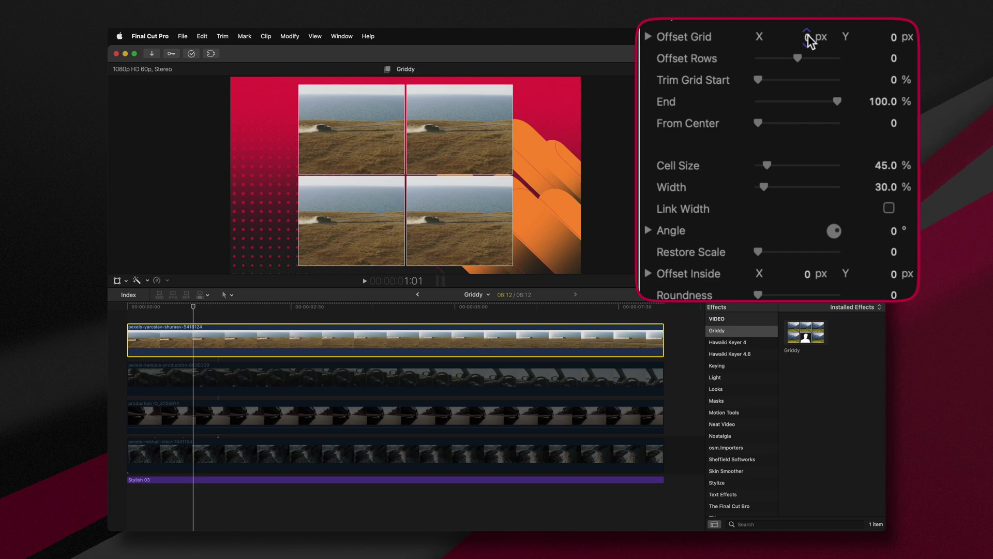
scroll(702, 31, "up", 1)
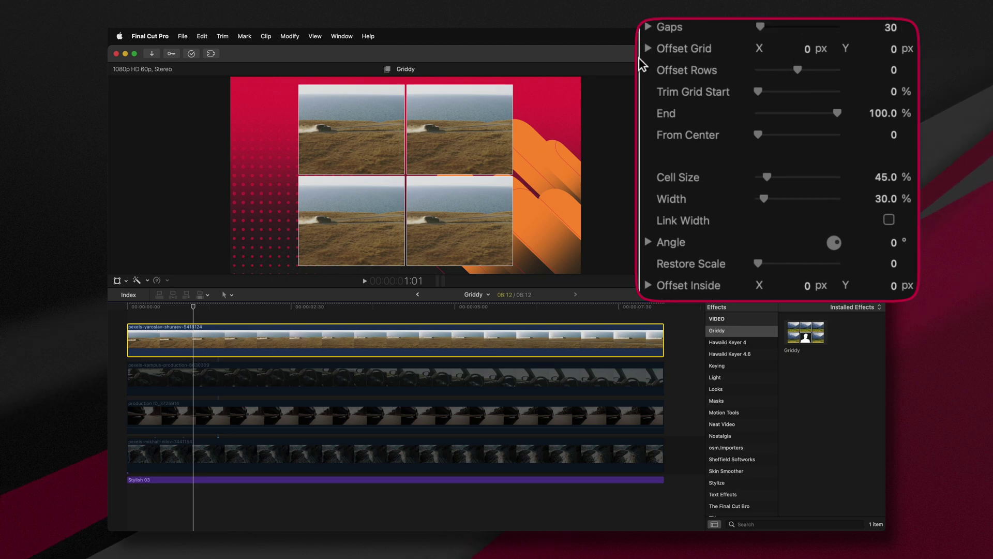
left_click_drag(796, 70, 821, 75)
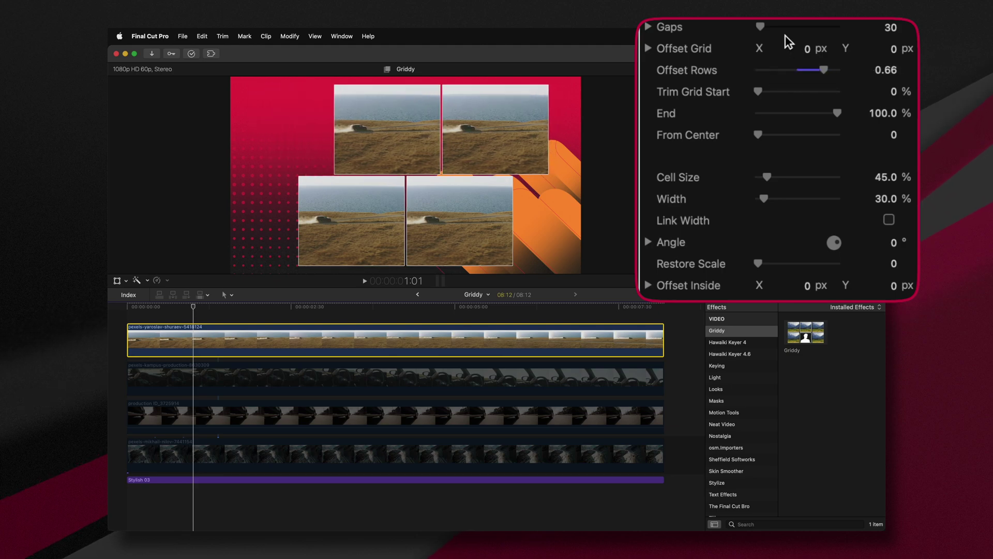
left_click_drag(831, 68, 806, 49)
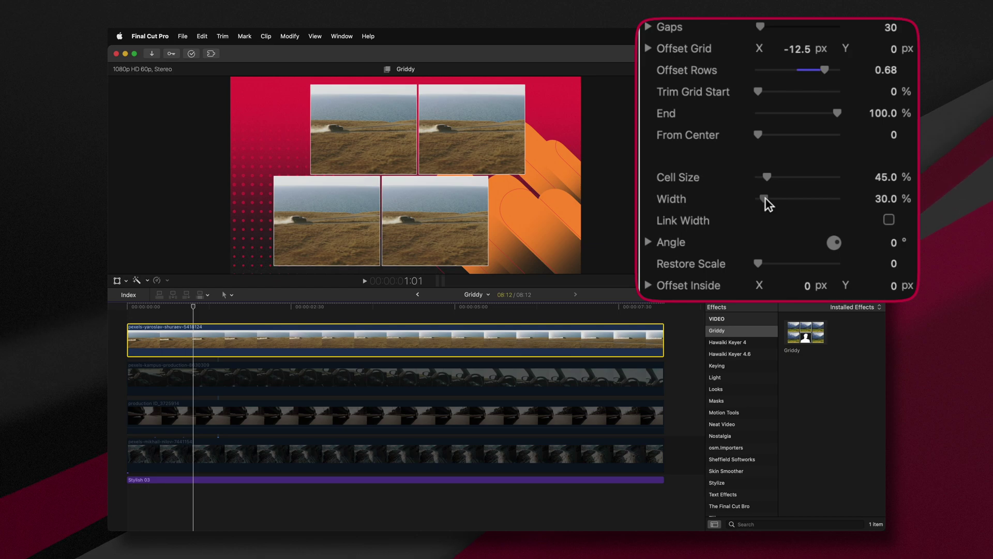
Turn on Link Width, set Cell Size to 39.79%, and retune the row offset
left_click_drag(766, 198, 768, 198)
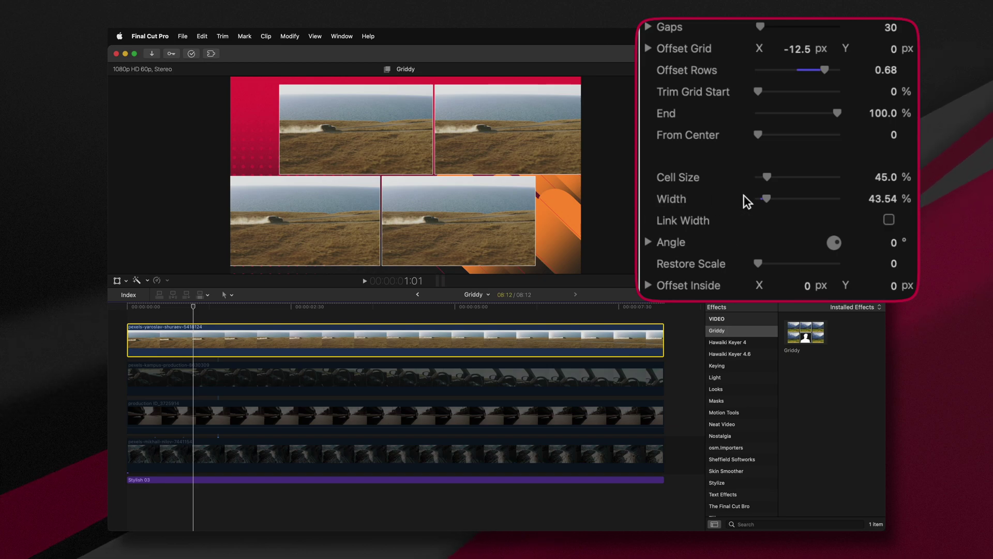
left_click(889, 220)
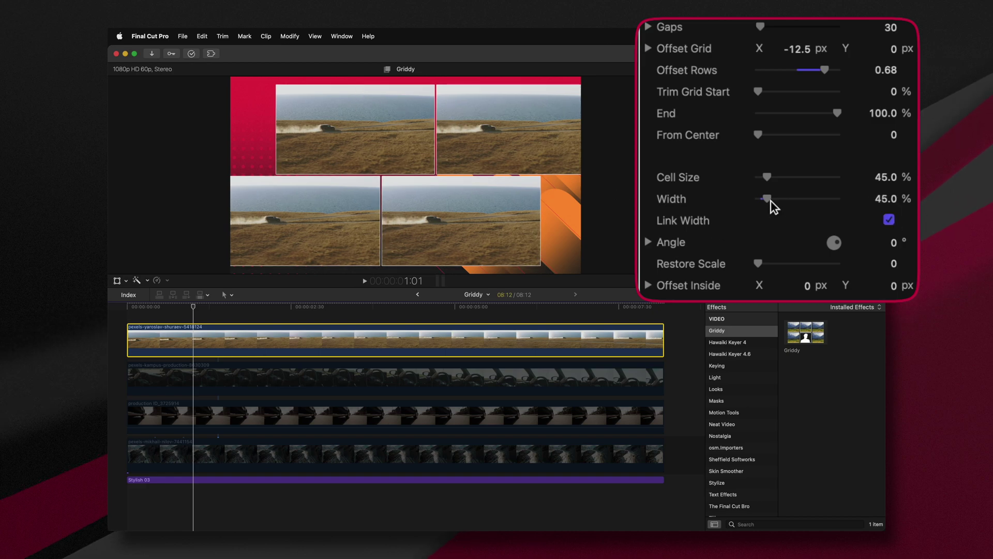
left_click_drag(776, 197, 767, 176)
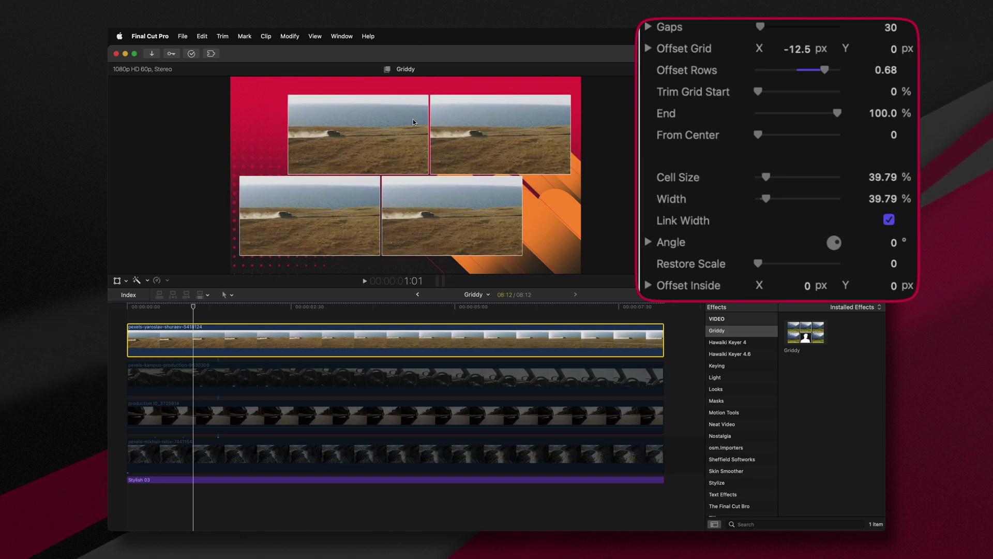
left_click_drag(824, 70, 796, 49)
Set tile Roundness to 21 and the cell outline width to 25
scroll(757, 138, "down", 5)
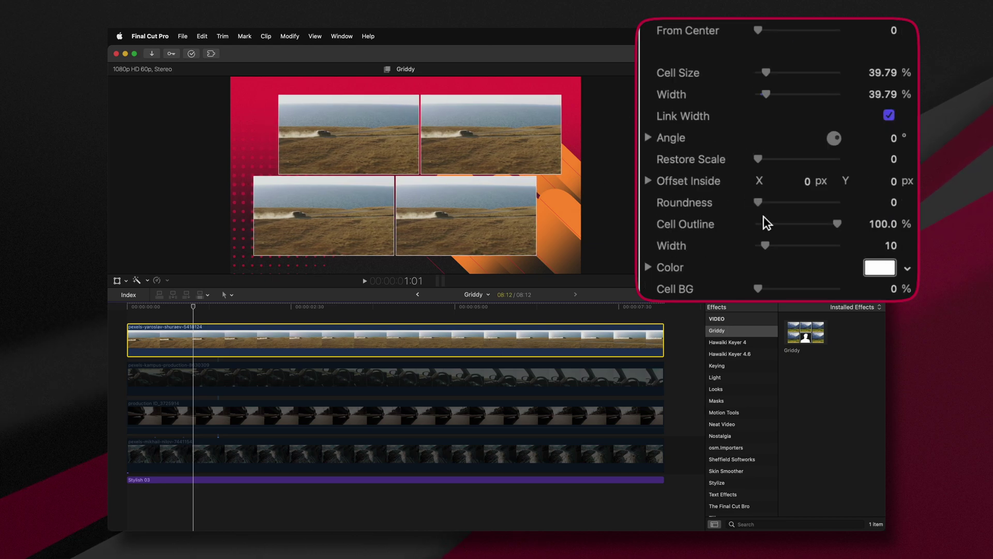
left_click_drag(759, 203, 840, 228)
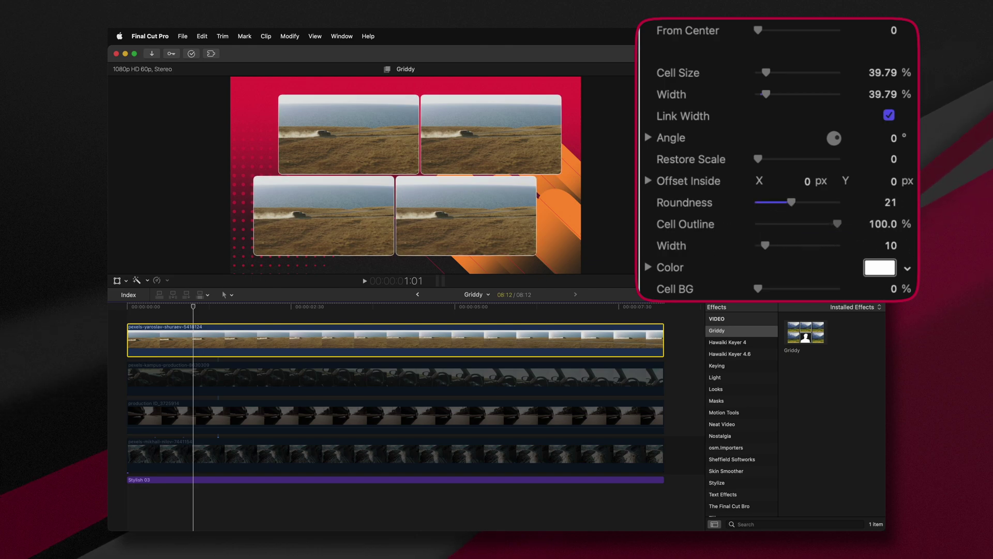
left_click_drag(779, 242, 777, 244)
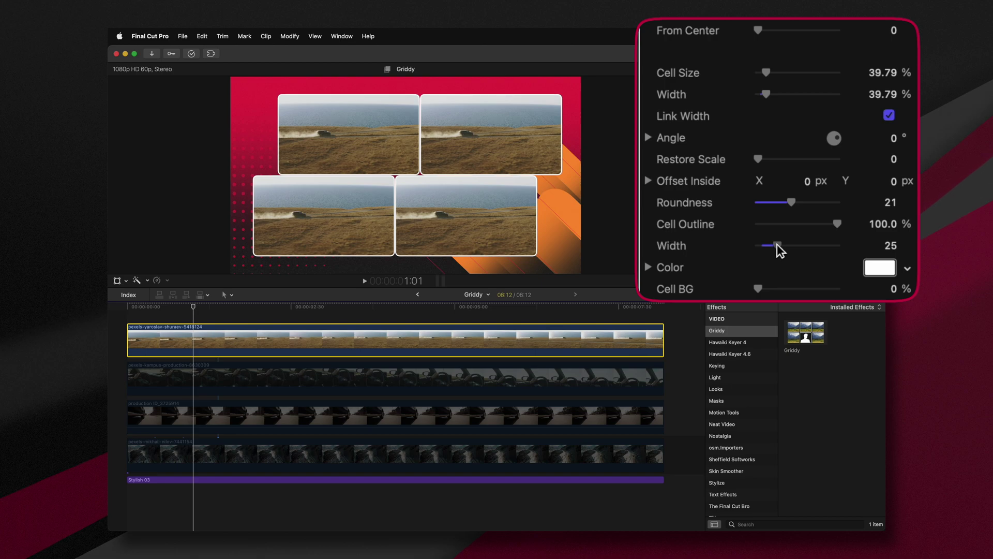
Choose Red as the Cell Outline Color in the Colors window
left_click(869, 274)
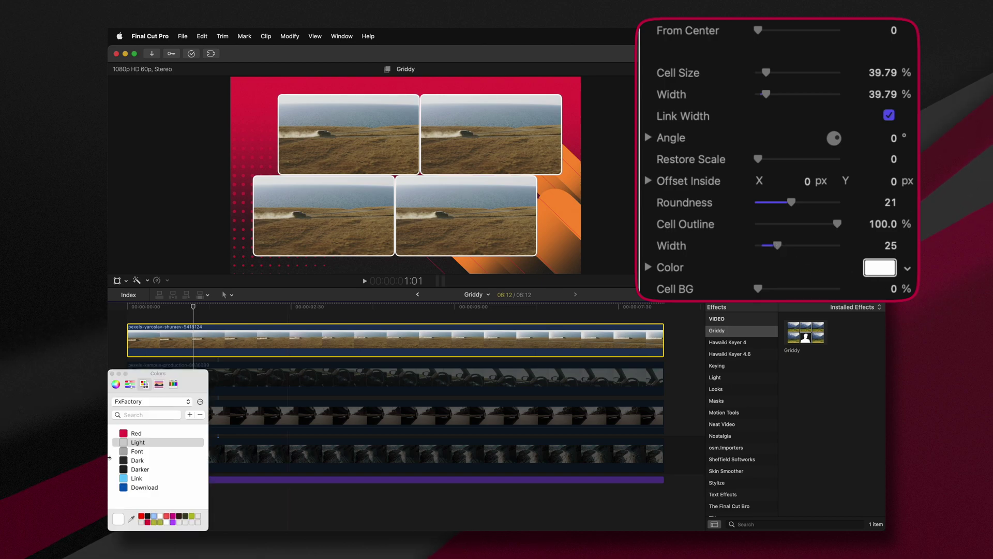
left_click(123, 435)
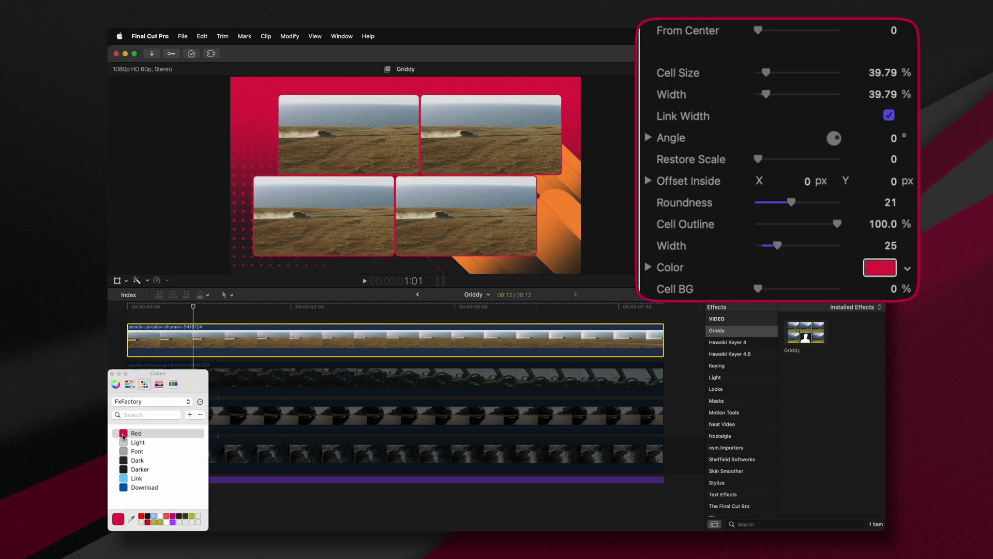
left_click(111, 373)
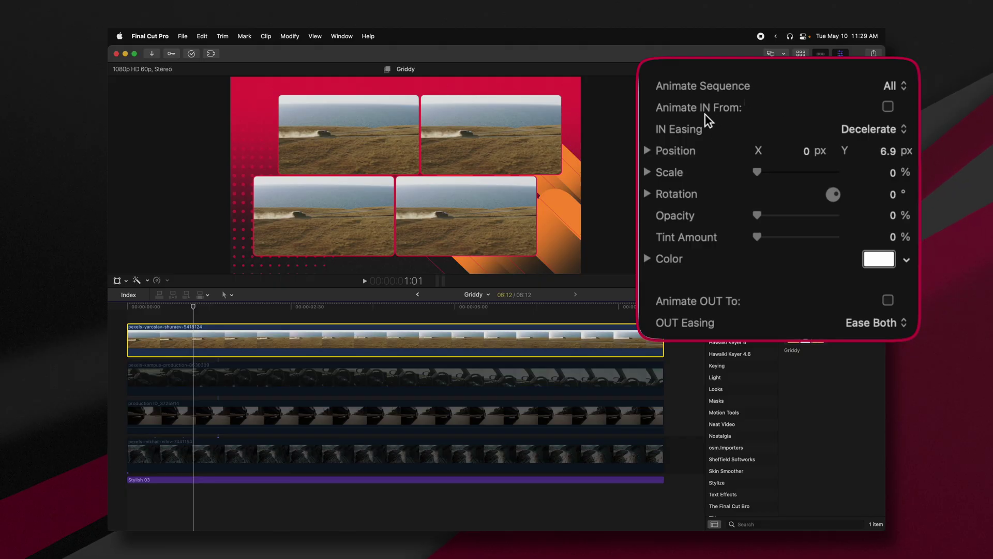
Turn on Animate IN for the Griddy cells with 96° rotation, 47.78% opacity and 100% tint
scroll(693, 113, "down", 1)
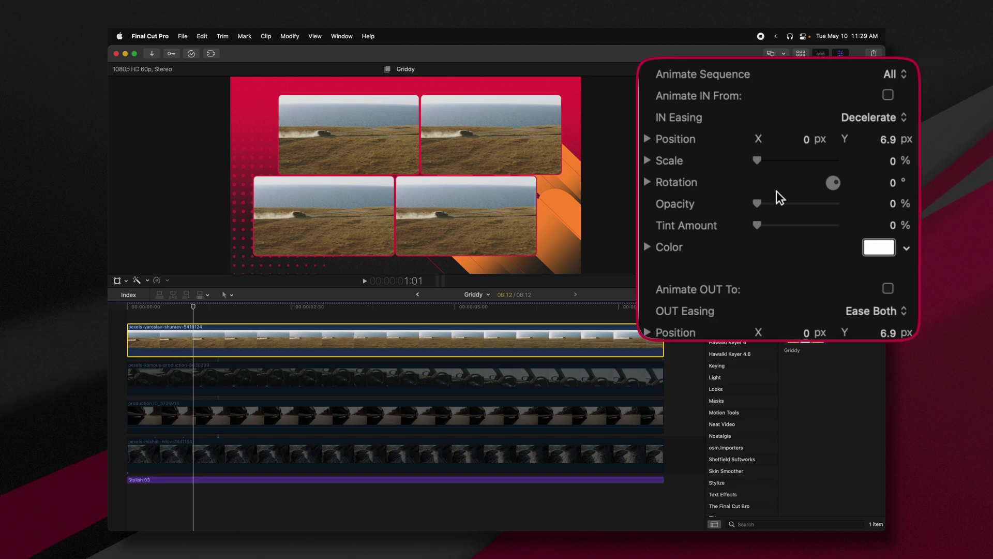
left_click(888, 95)
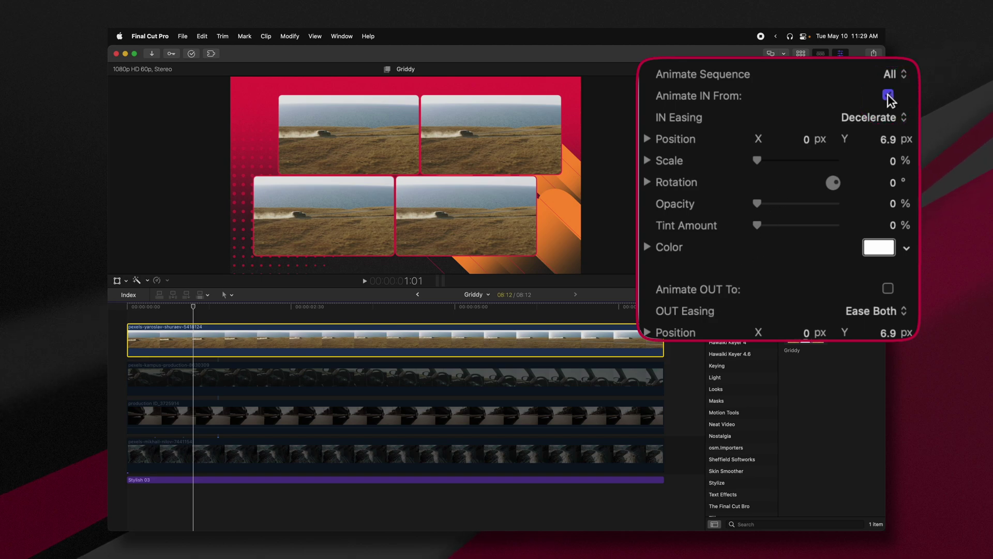
key("shift+slash")
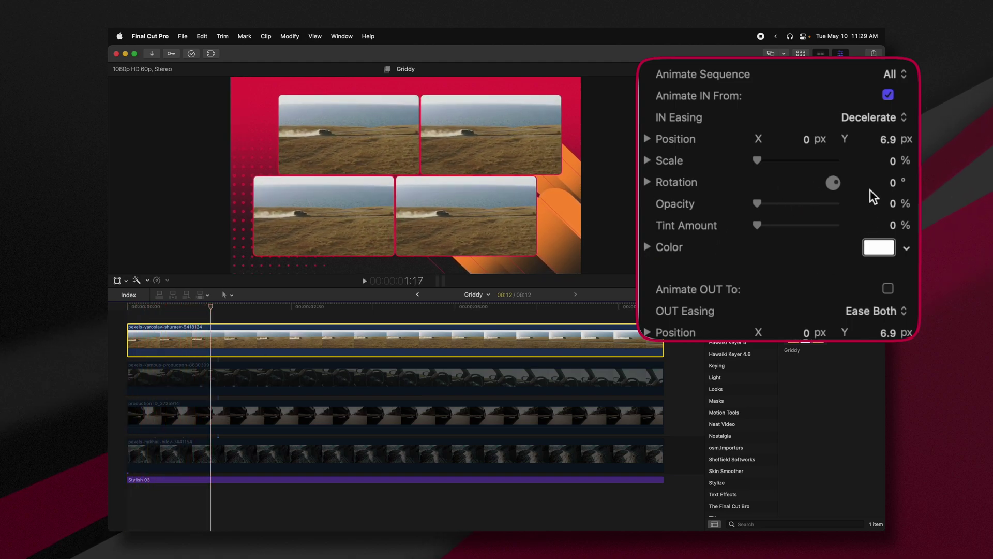
left_click_drag(896, 184, 903, 156)
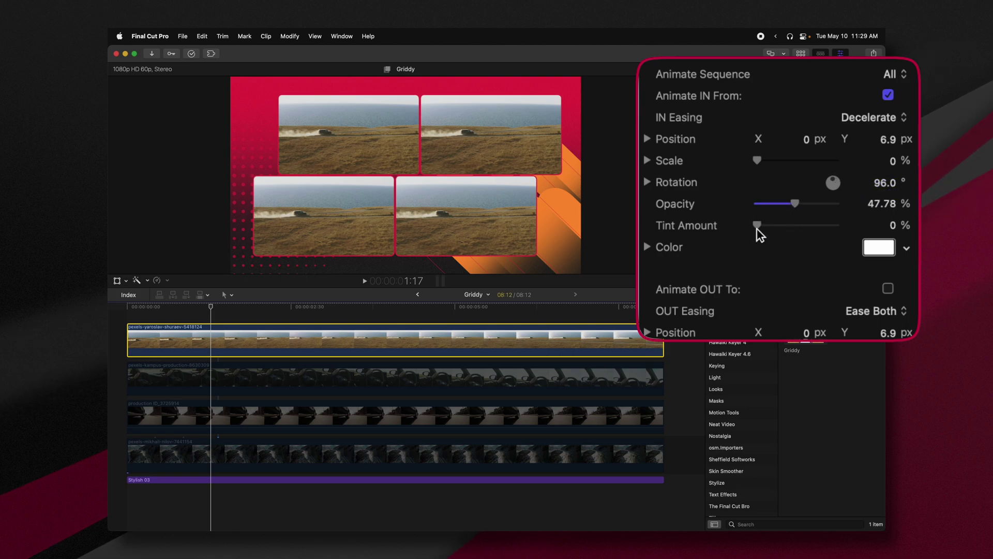
left_click_drag(758, 226, 838, 226)
left_click(110, 309)
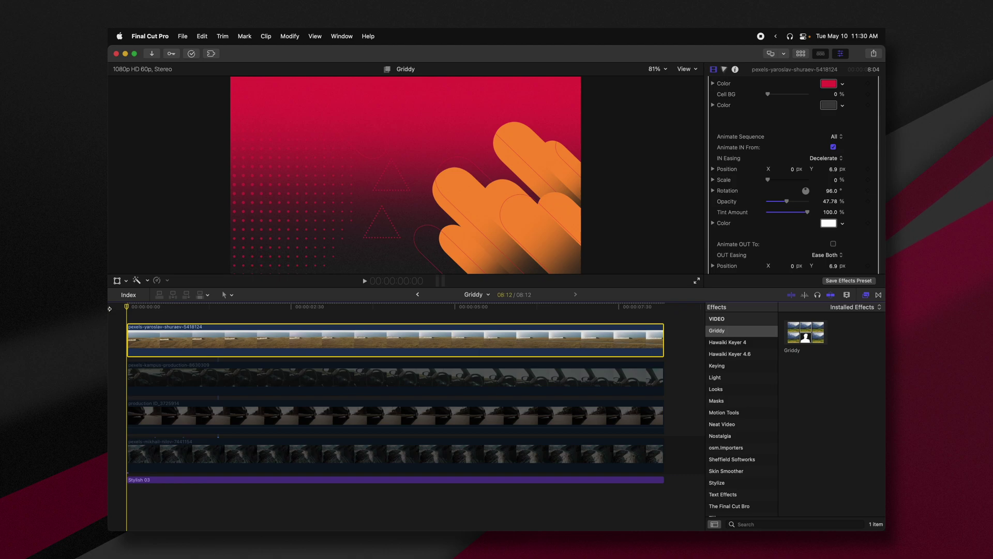
key("space")
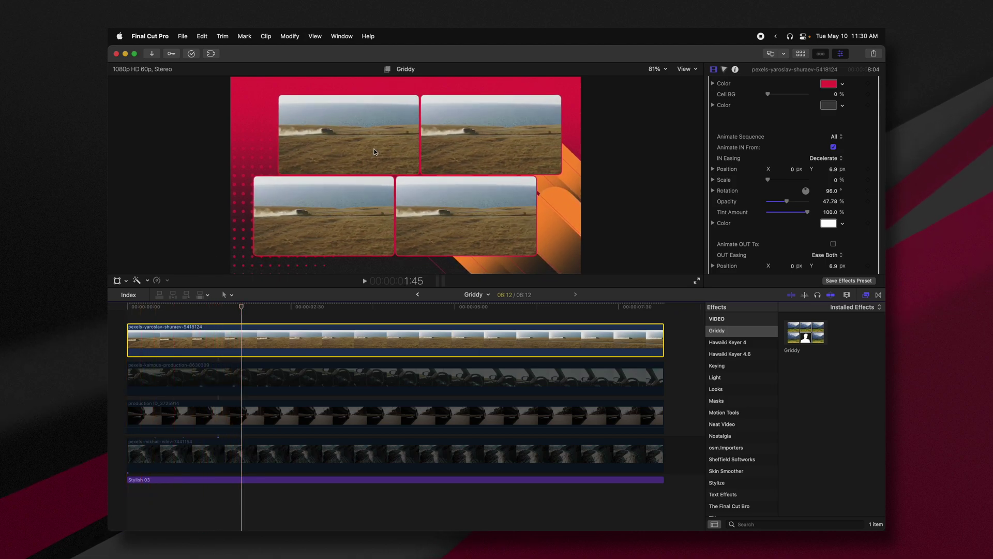
Set Animate Sequence to Sequence so the cells build in one after another, then replay
left_click(835, 137)
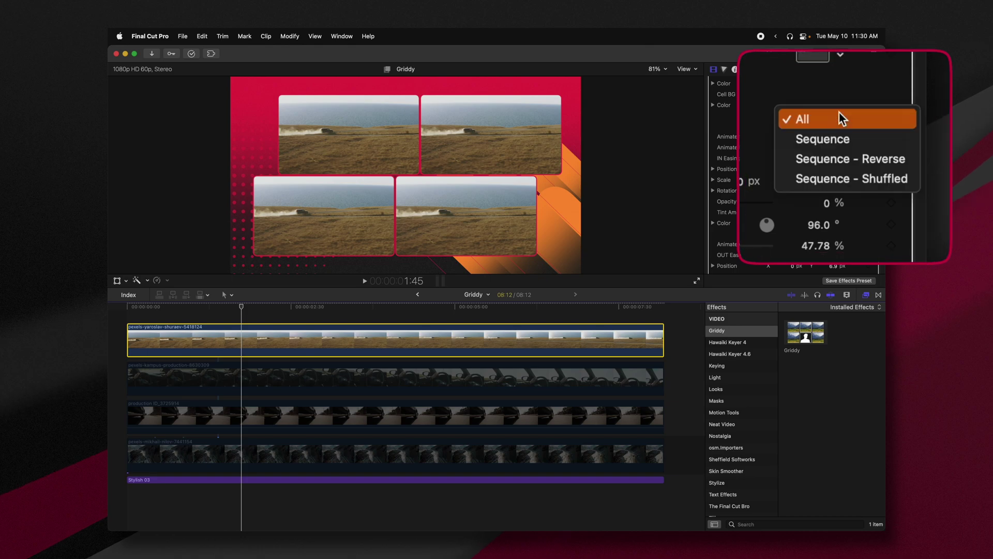
left_click(842, 175)
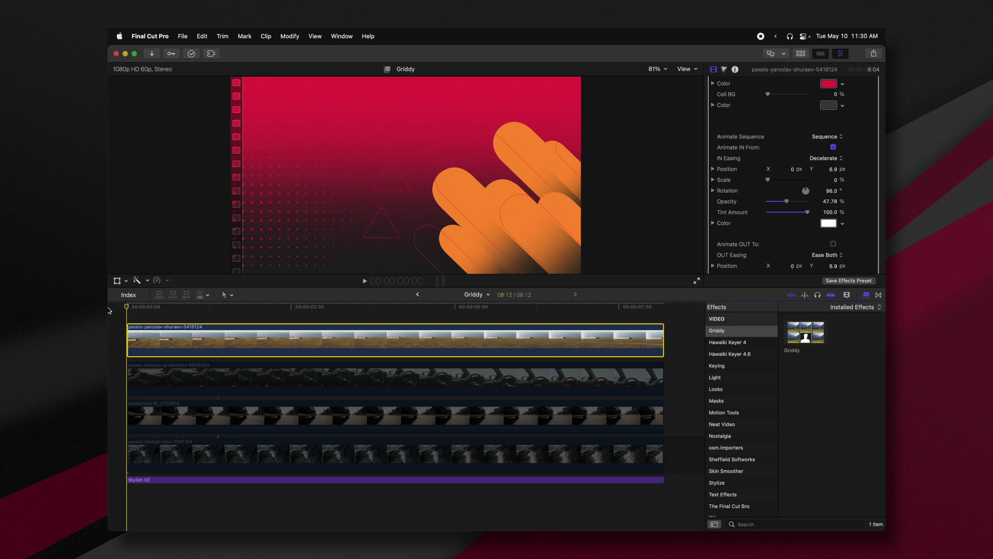
key("space")
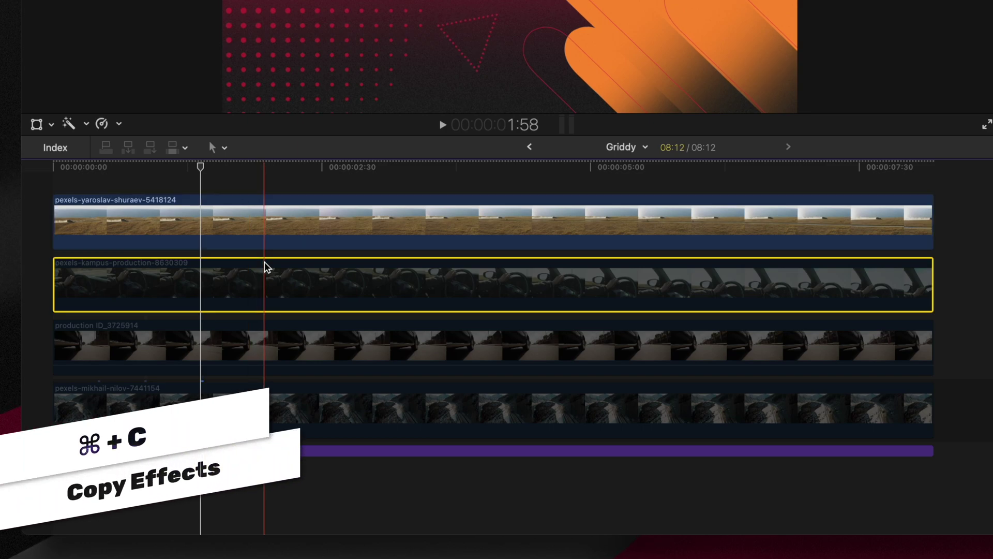
Paste the top clip's 2×2 Griddy effect onto the three lower clips with Edit > Paste Effects
left_click(265, 413, "shift")
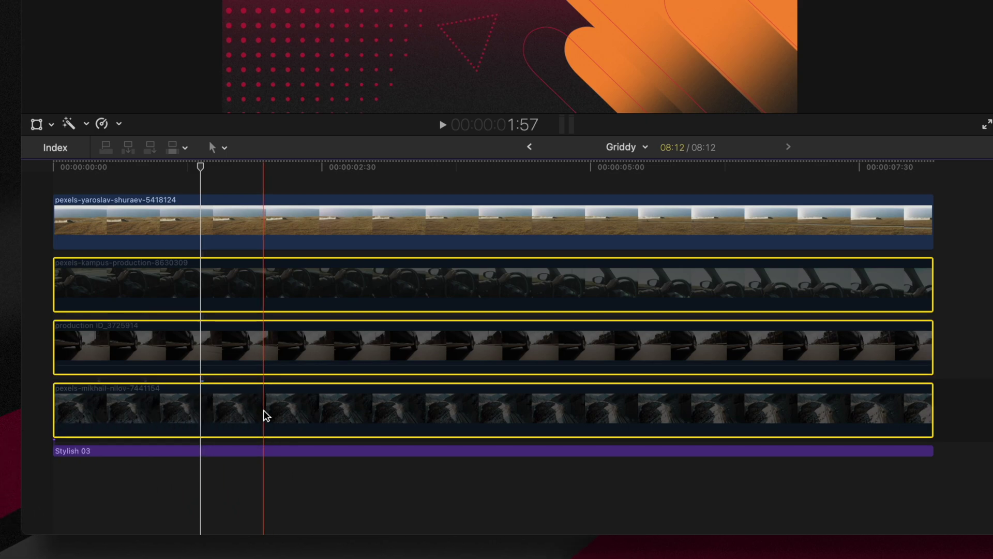
key("super+shift+v")
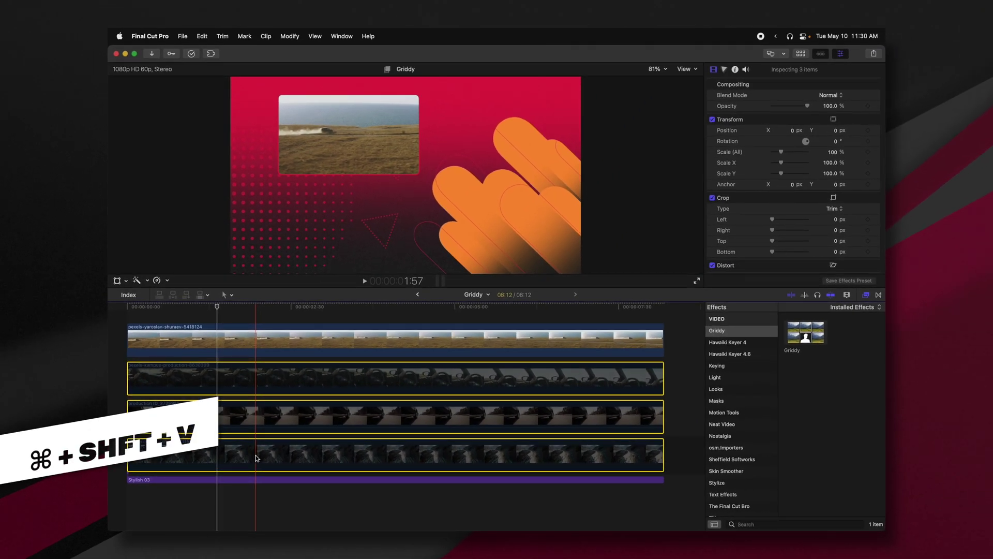
key("Return")
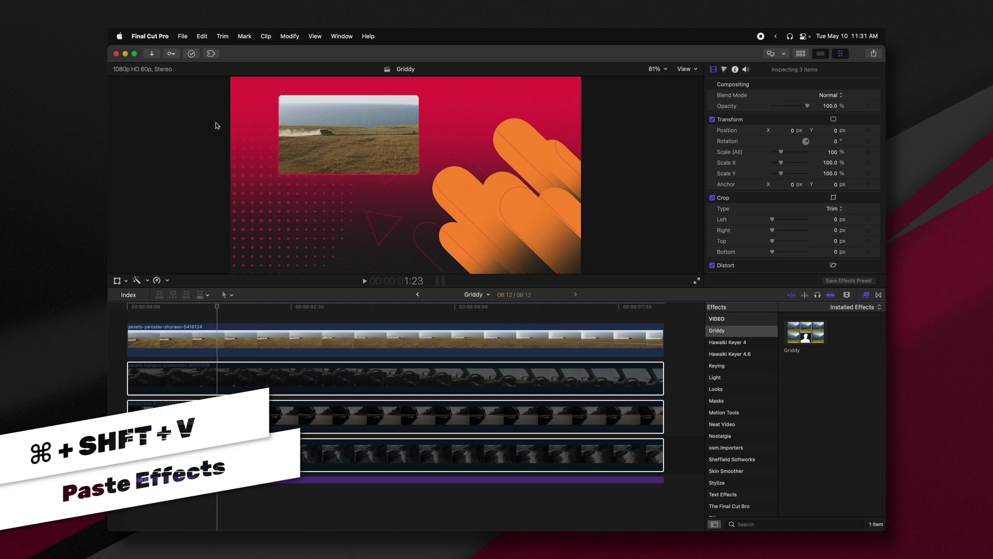
left_click(201, 35)
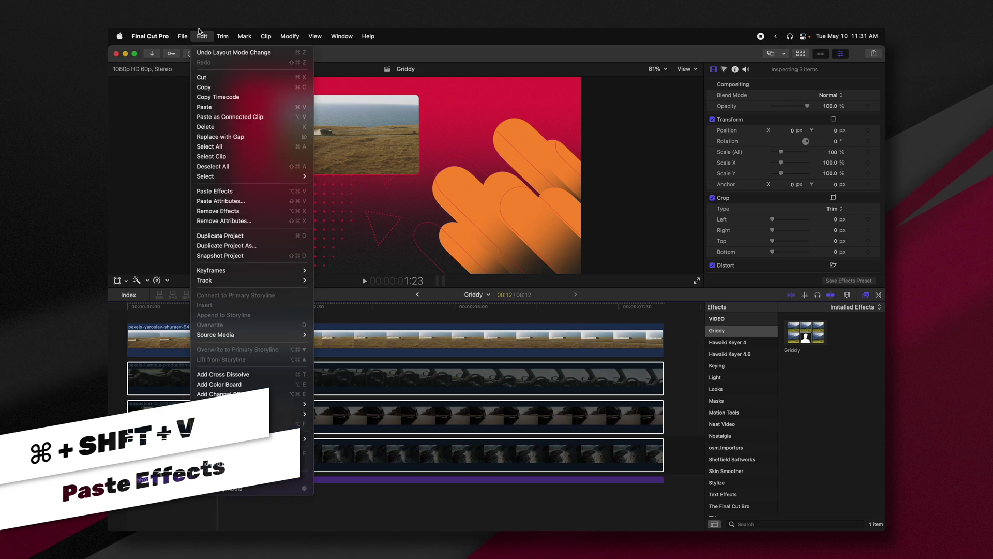
left_click(227, 191)
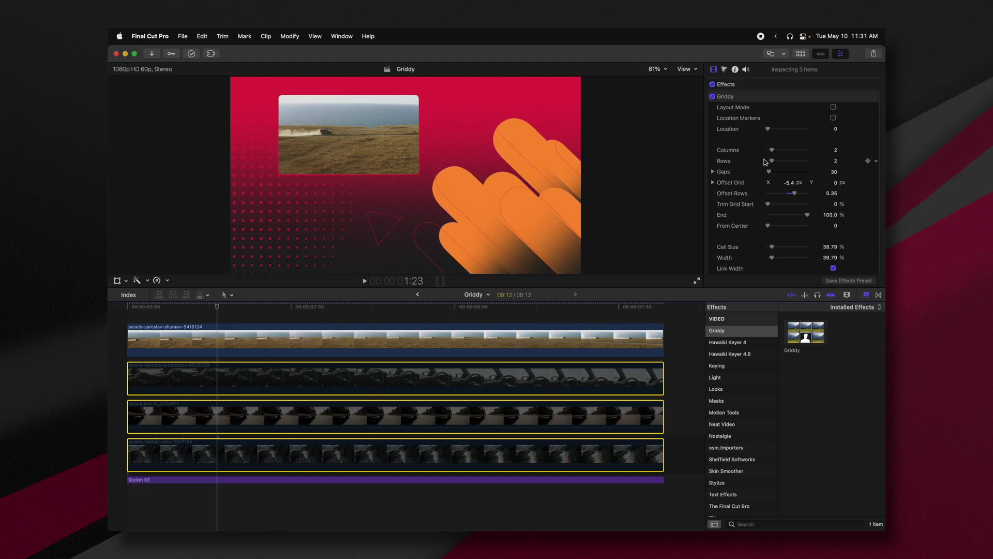
Enable the disabled kampus clip at the 3:02 mark
left_click(366, 378)
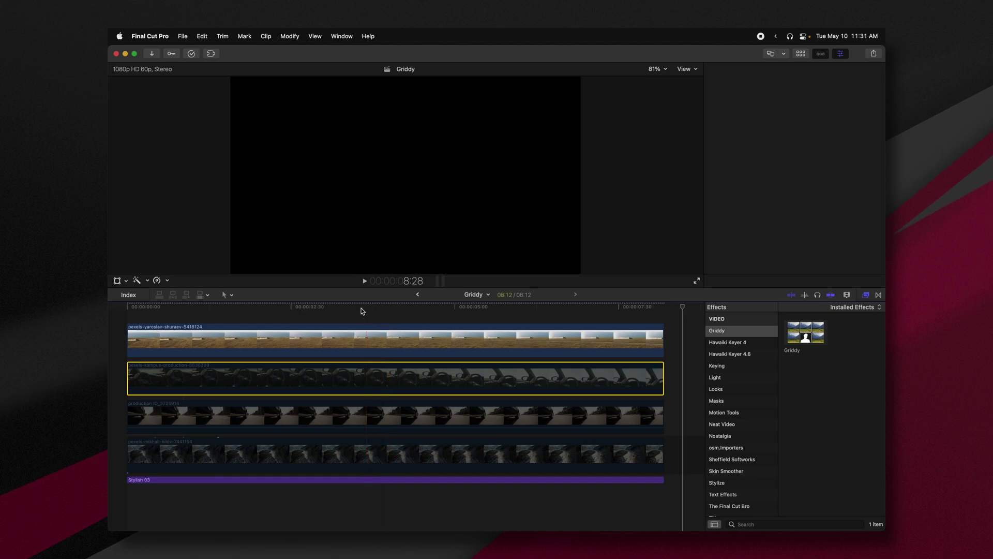
left_click(325, 314)
key("v")
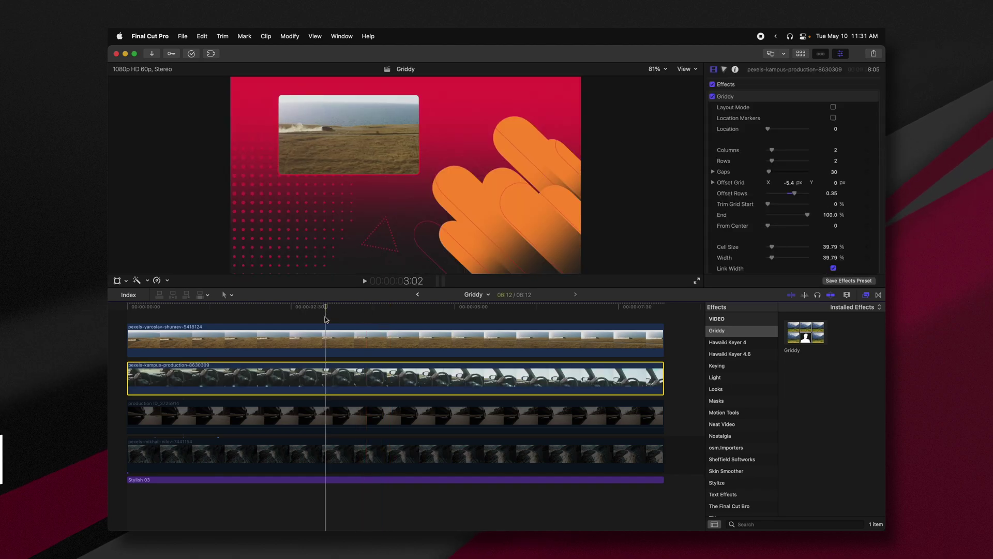
Move the kampus, production and mountain road clips into the second, third and last Griddy cells
left_click_drag(765, 96, 776, 103)
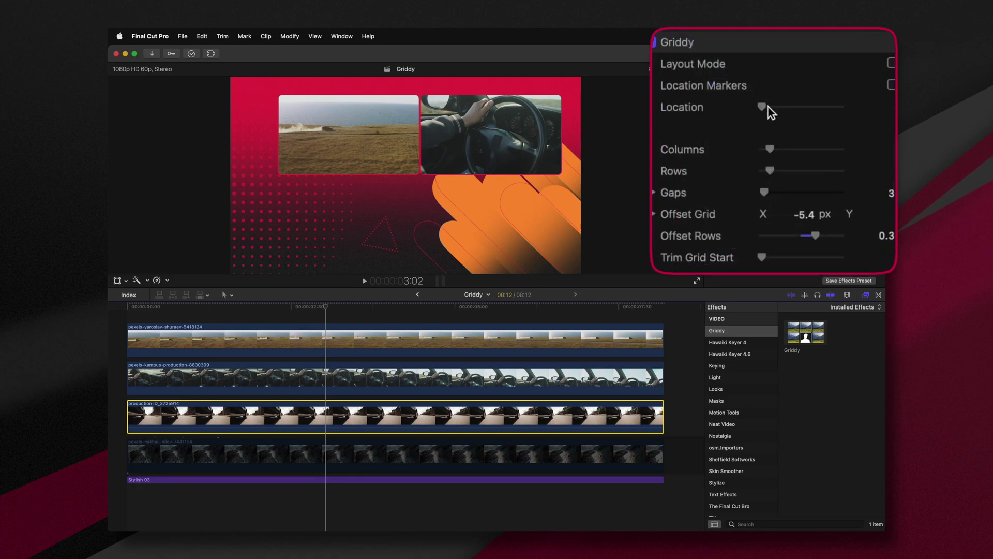
left_click_drag(767, 106, 796, 109)
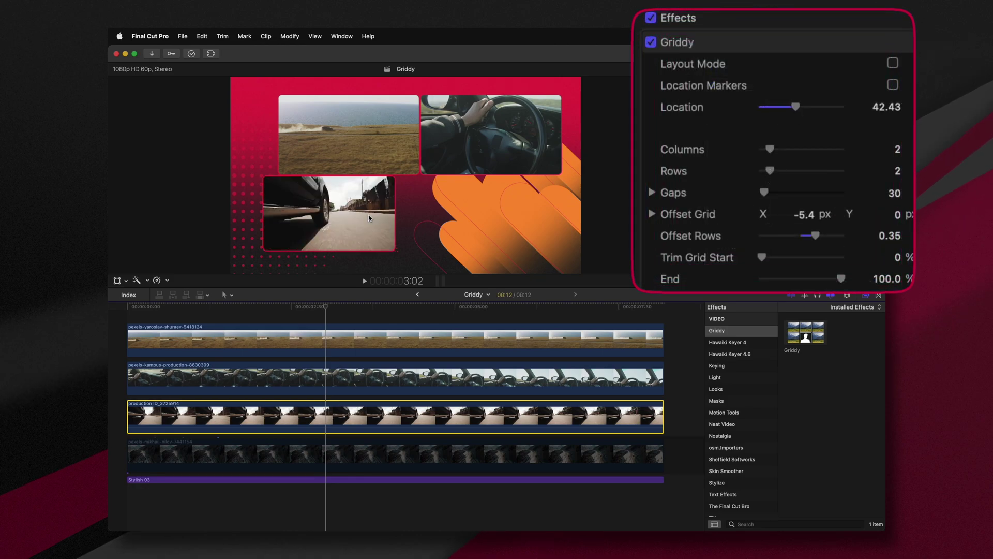
left_click(311, 455)
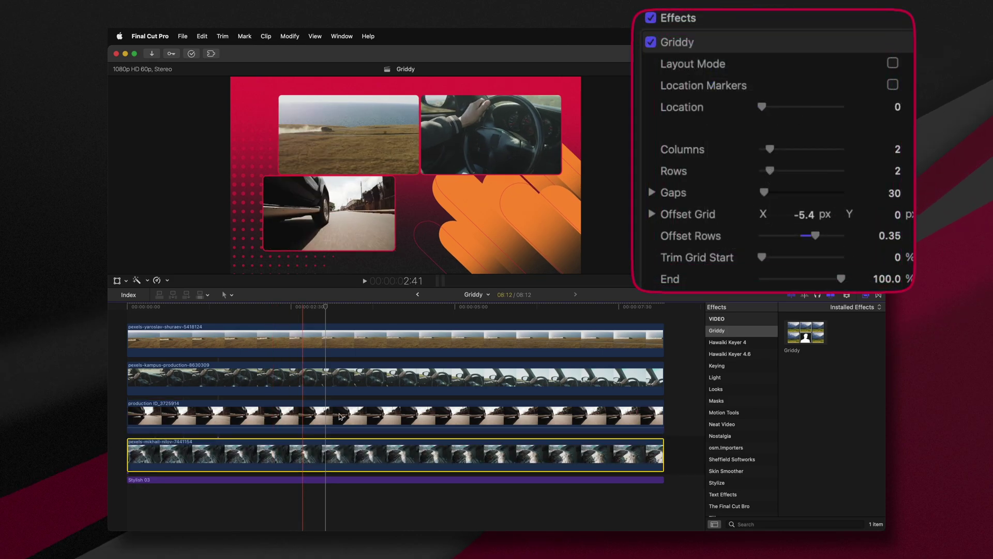
left_click_drag(767, 106, 816, 112)
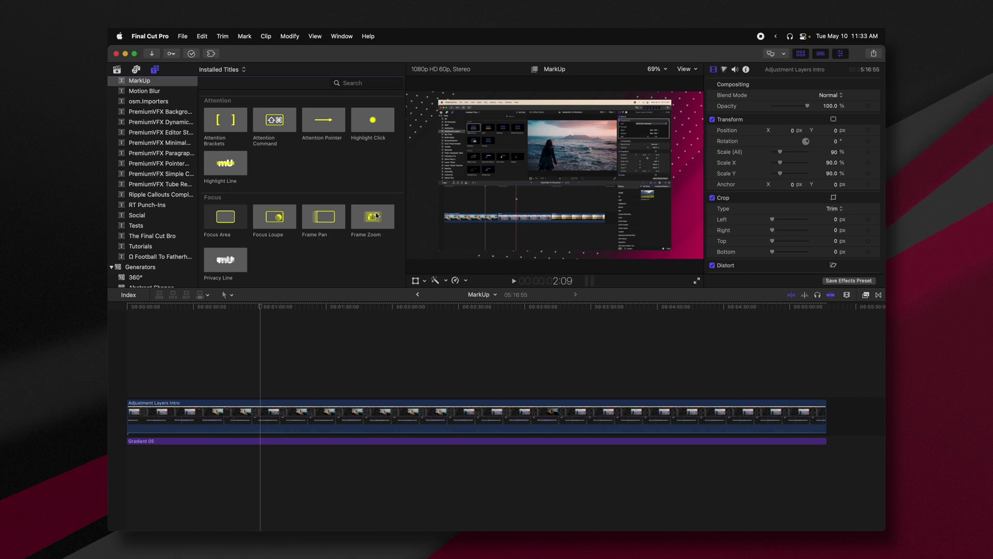
Drop the Frame Zoom title from the Titles browser onto the timeline above the recording clip
left_click_drag(376, 216, 264, 366)
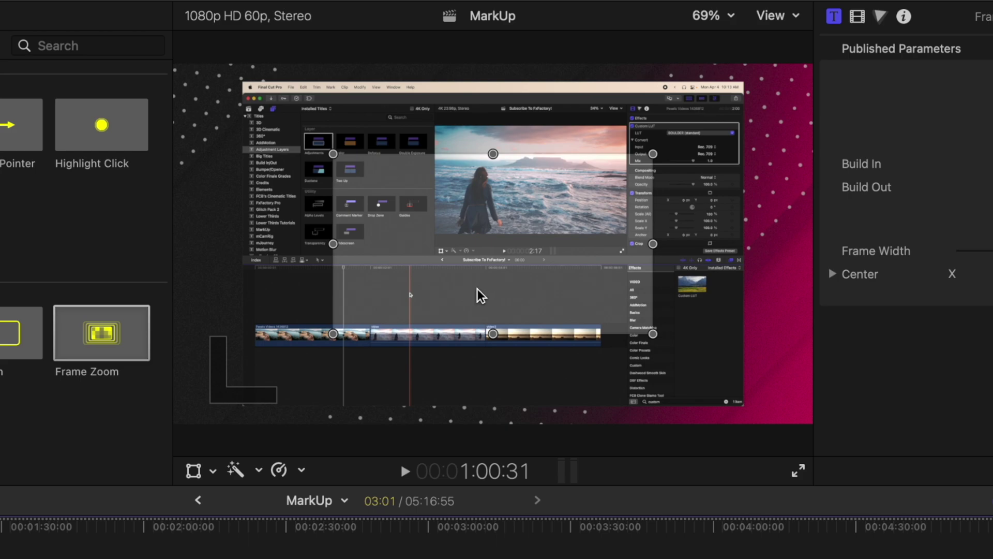
Shift the Frame Zoom rectangle up-left over the browser and viewer, preview it, then enlarge it
left_click_drag(477, 289, 401, 222)
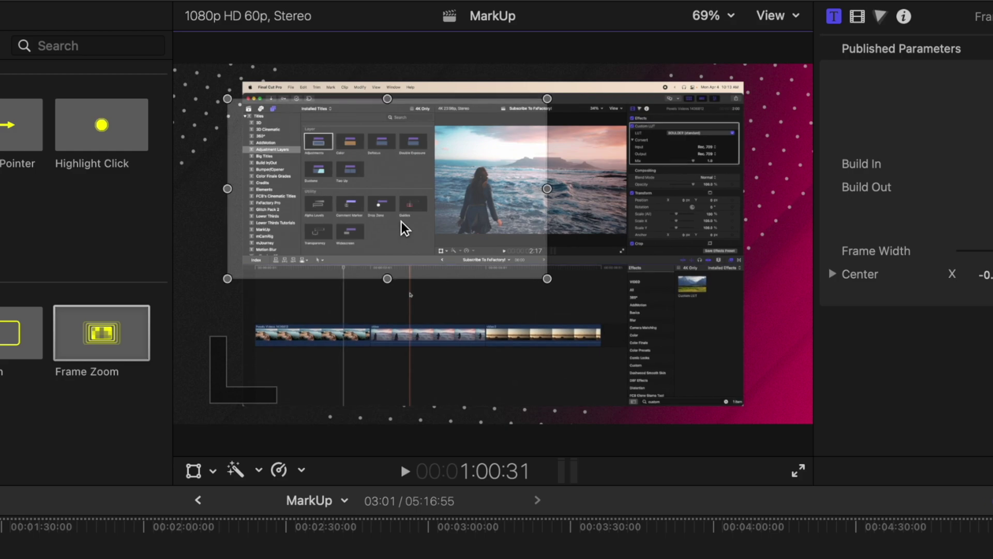
key("space")
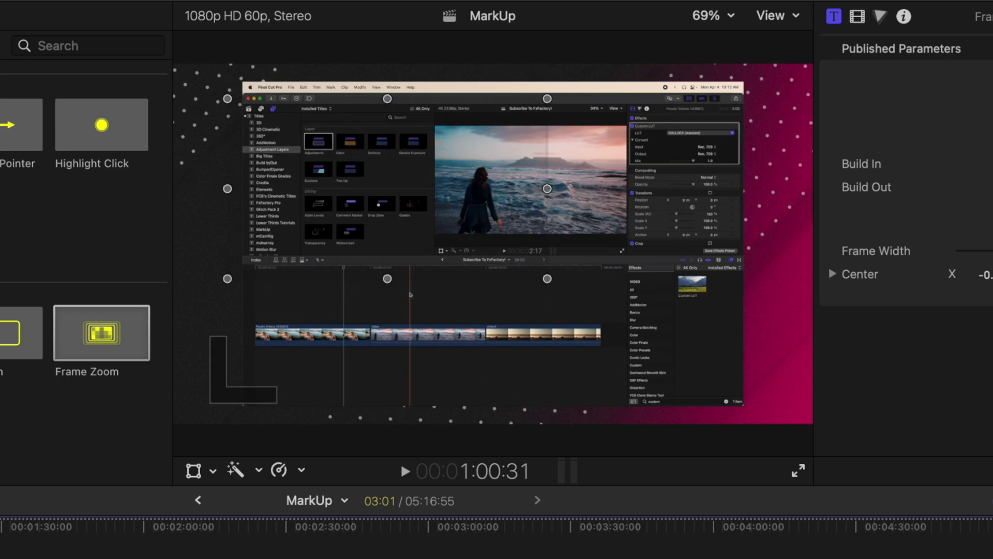
key("space")
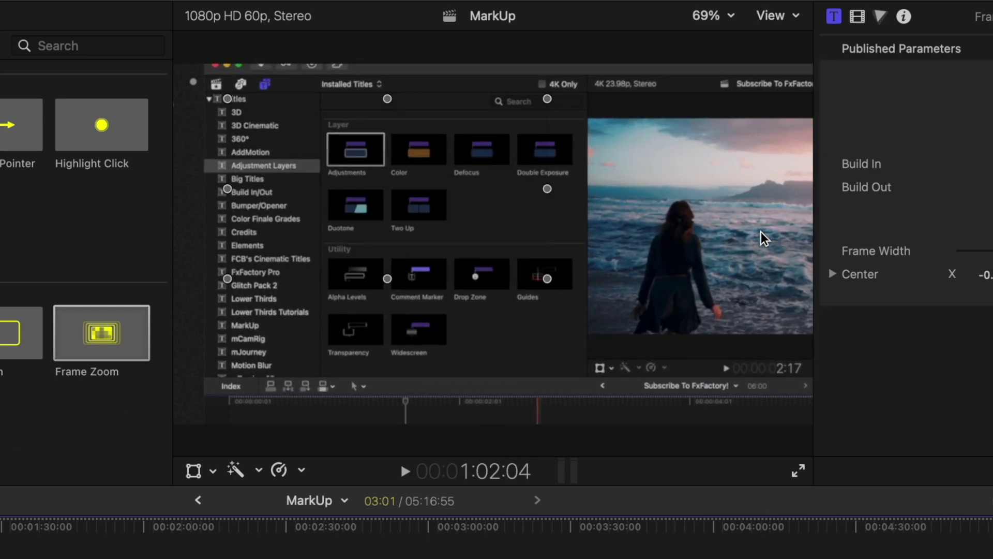
left_click_drag(546, 279, 569, 288)
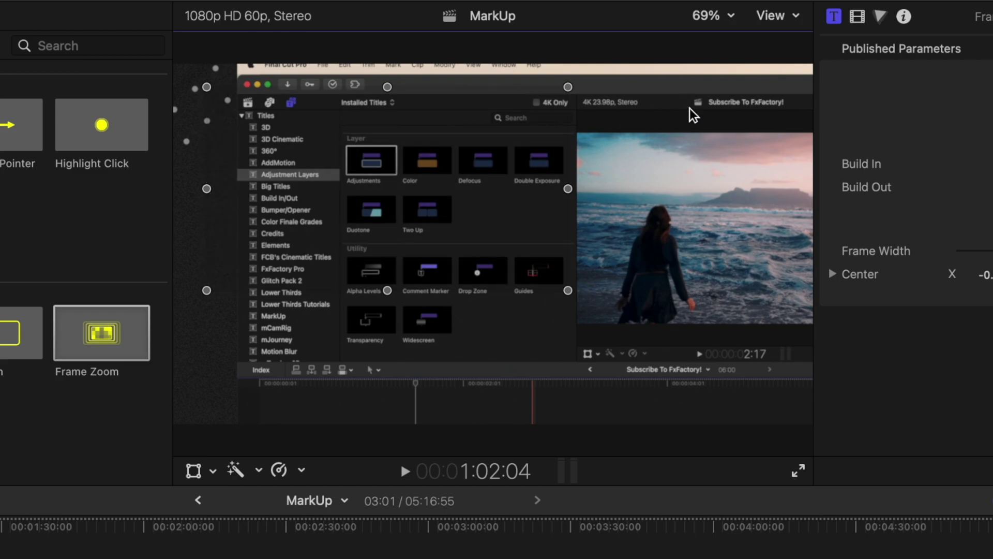
left_click(846, 162)
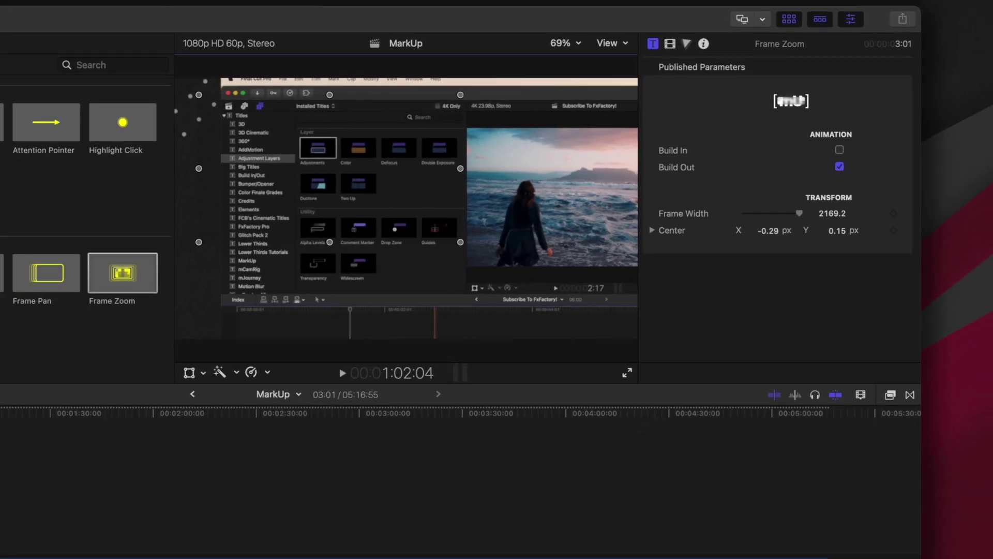
left_click(258, 316)
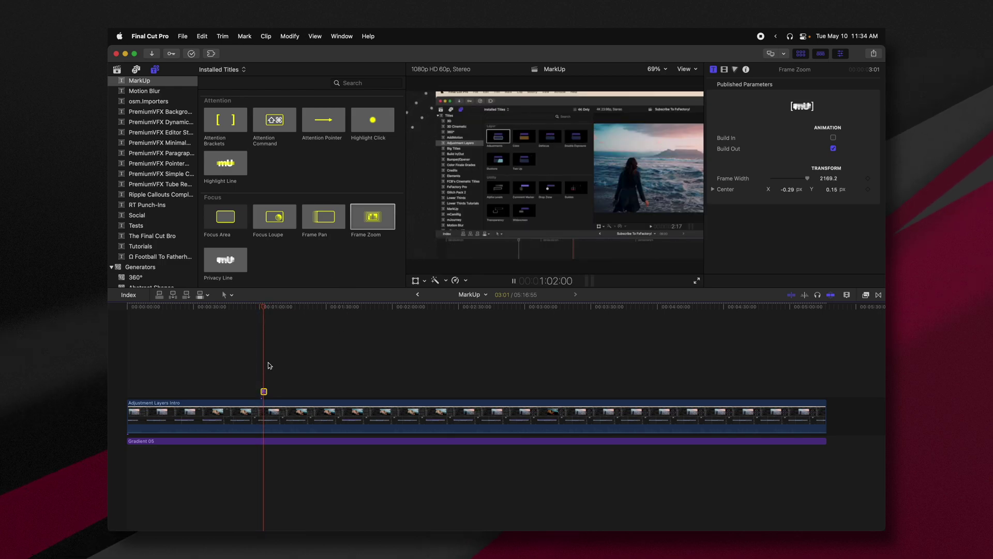
key("space")
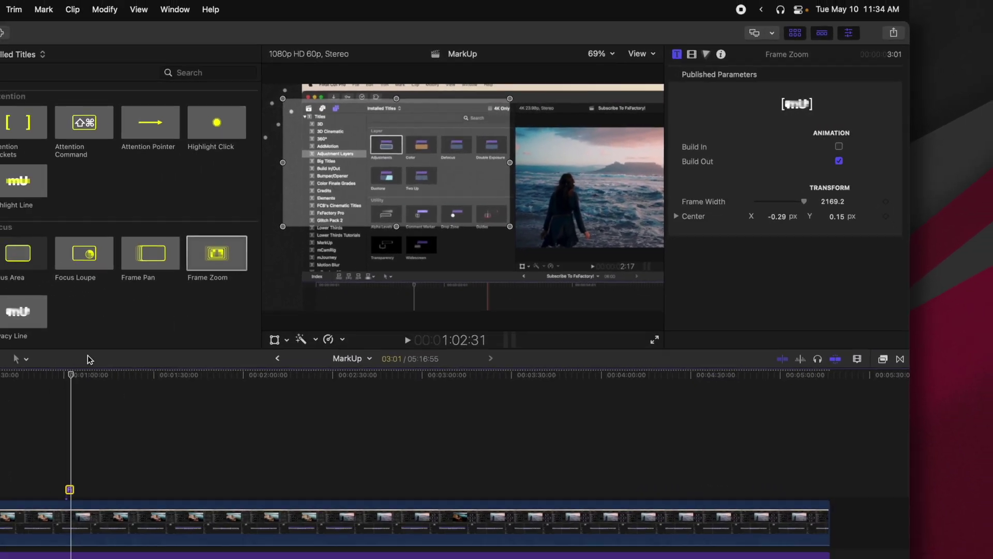
key("space")
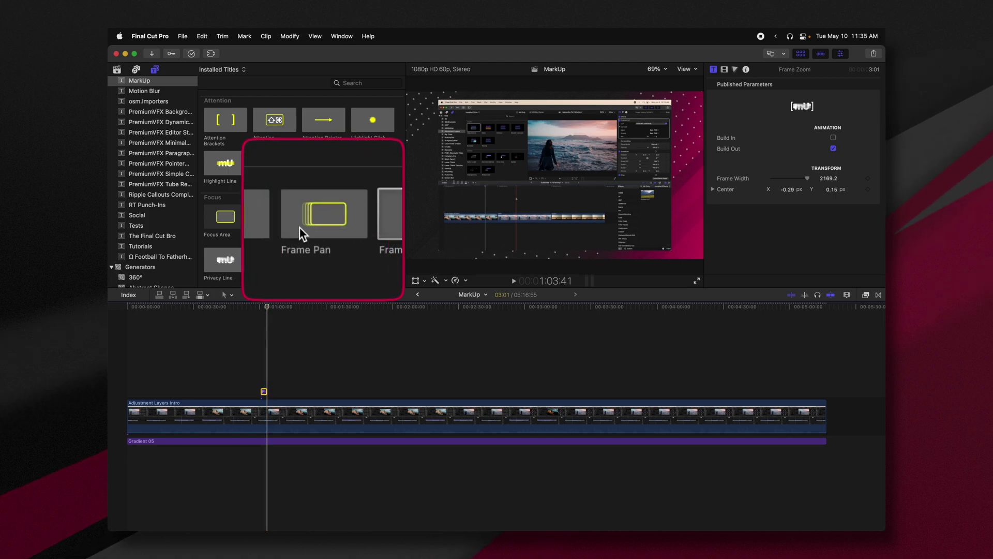
Add a Frame Pan title starting later, beneath a lengthened Frame Zoom title
left_click_drag(301, 229, 263, 372)
key("super+equal")
key("super+equal")
key("super+equal")
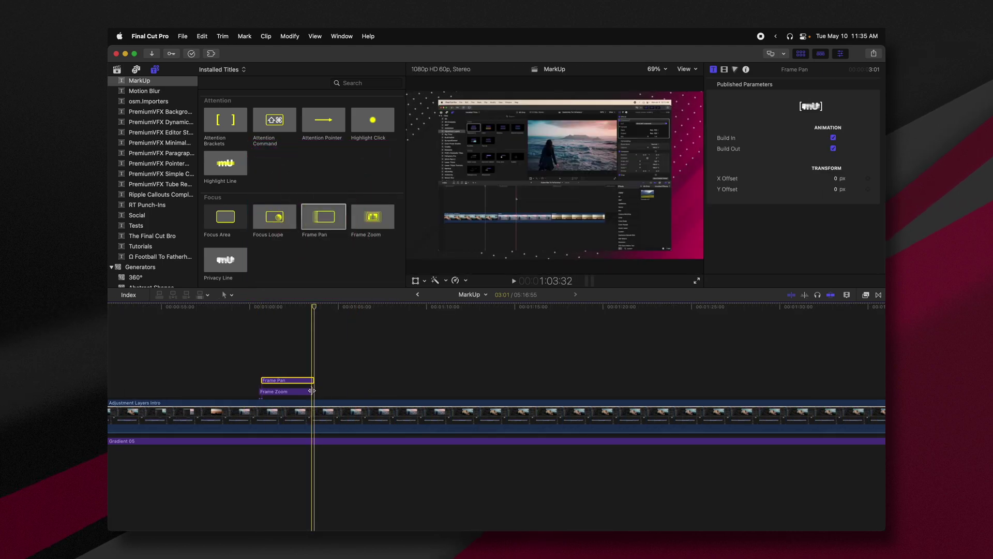
left_click_drag(312, 392, 425, 392)
left_click_drag(288, 384, 426, 392)
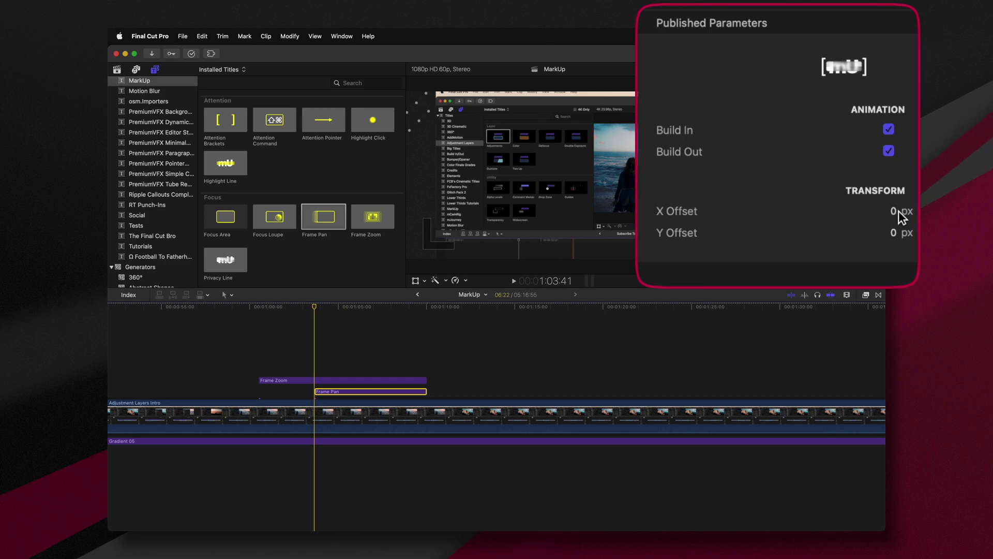
Pan the Frame Pan frame to X Offset 1061 px and Y Offset -44 px
left_click_drag(895, 210, 931, 210)
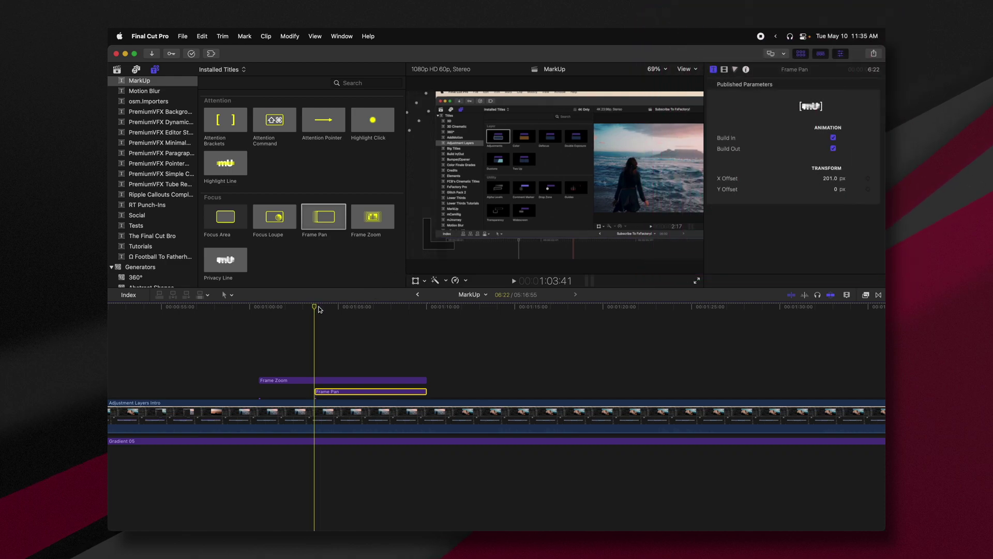
left_click_drag(319, 310, 340, 320)
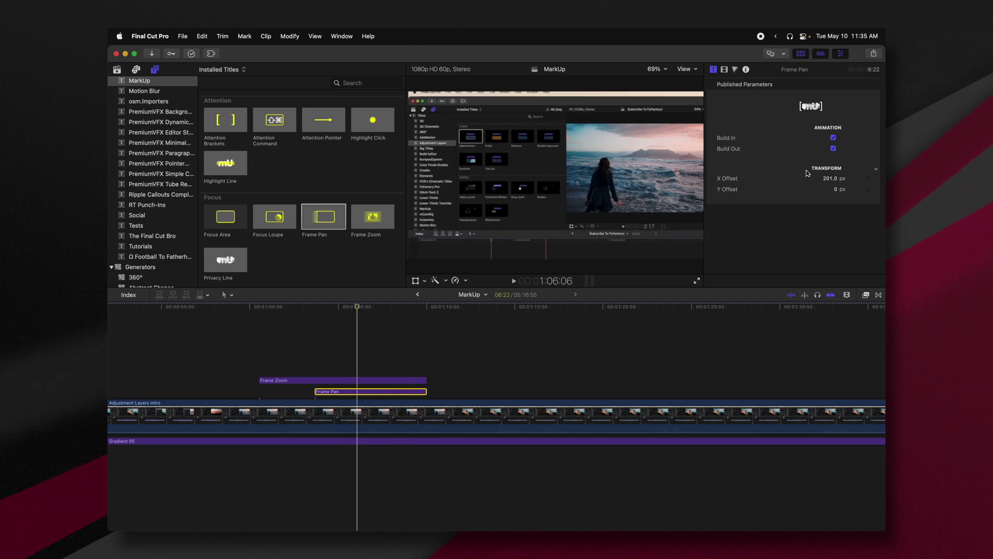
left_click_drag(832, 181, 891, 181)
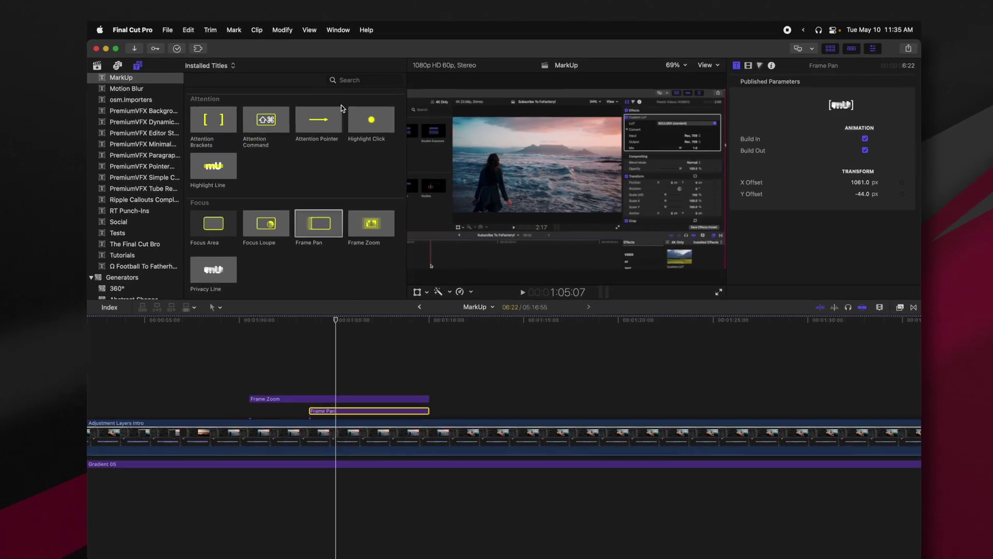
Add a Highlight Click title at the playhead and make its click colour red
left_click_drag(364, 118, 338, 344)
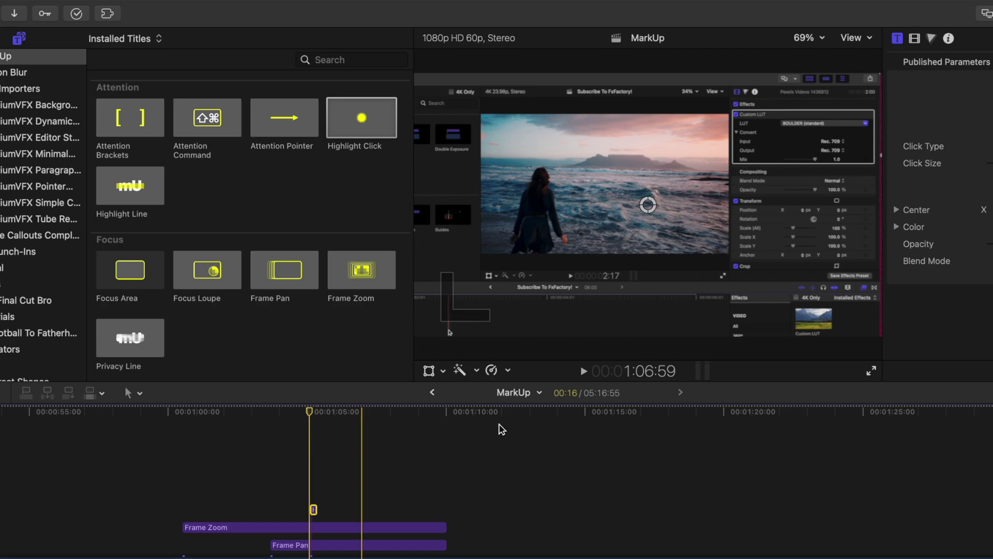
left_click(648, 207)
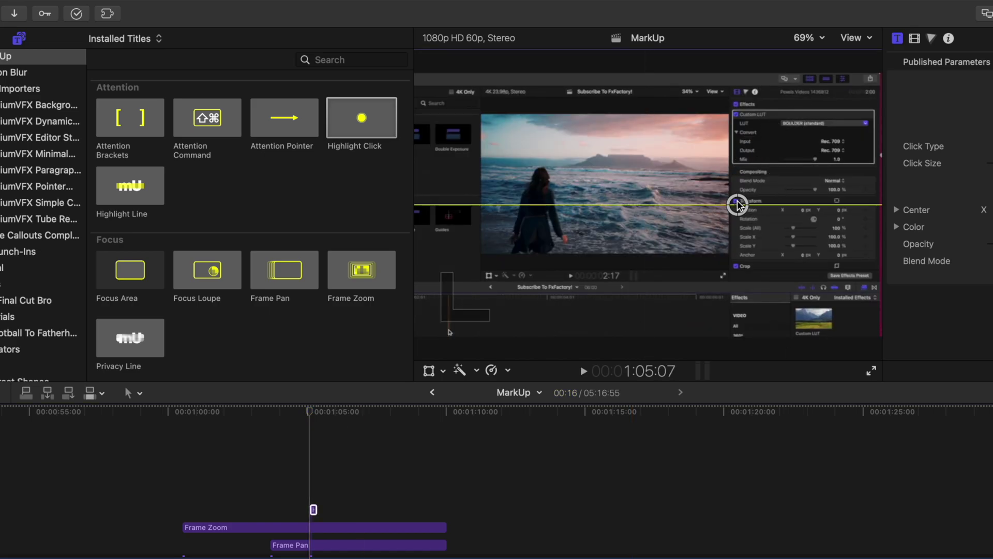
left_click(307, 454)
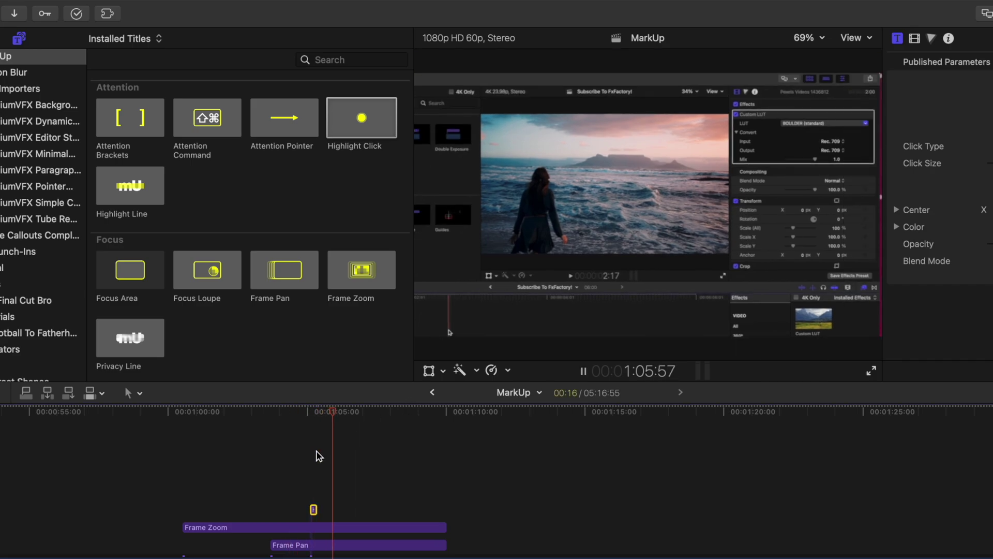
left_click(319, 456)
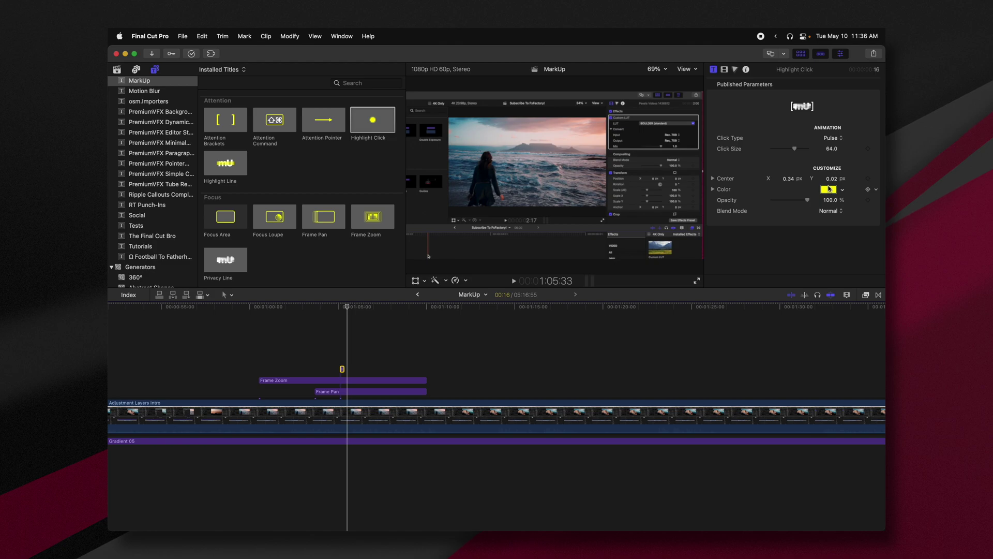
left_click(828, 189)
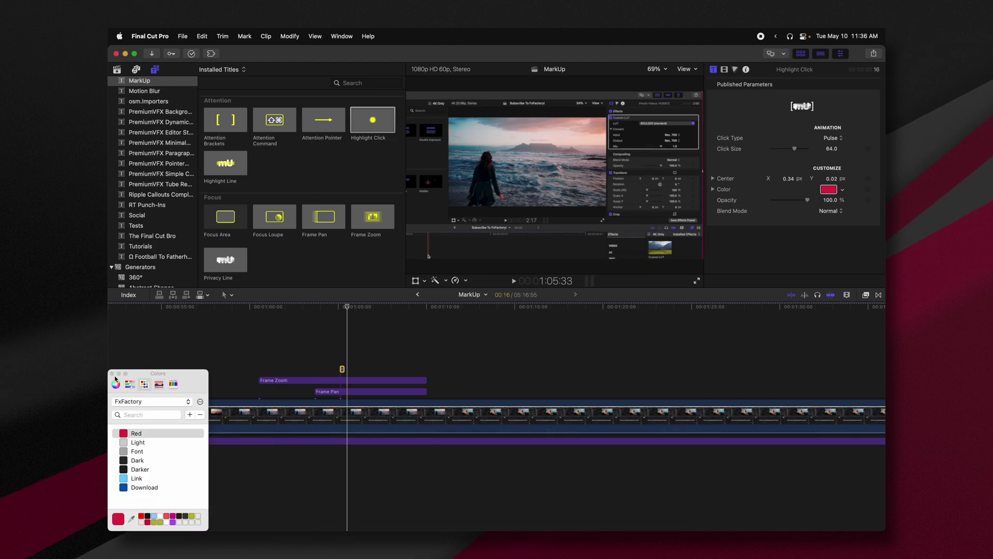
left_click(112, 373)
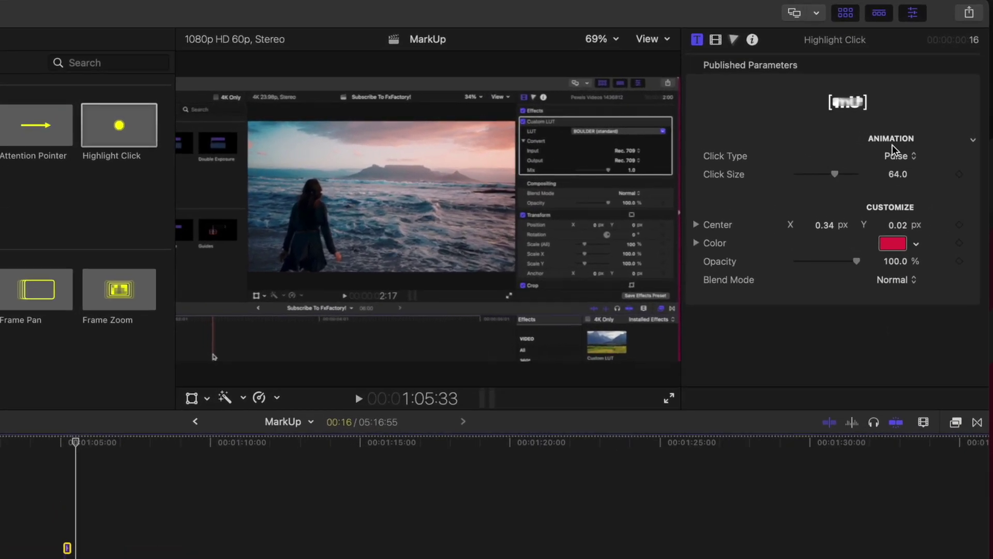
Set the Click Type to Pop, preview it, and add an Attention Brackets title
left_click(892, 154)
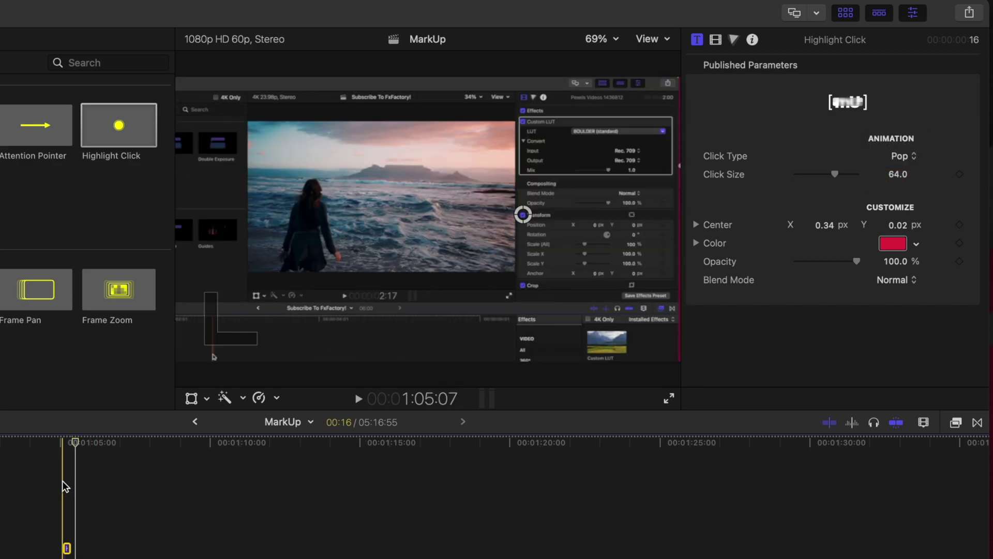
key("space")
key("space")
key("space")
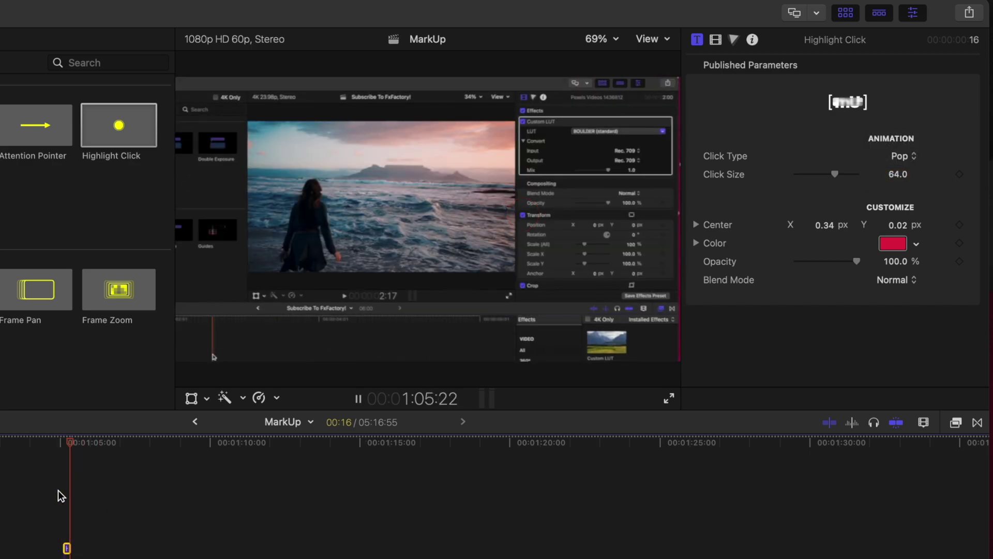
left_click(62, 488)
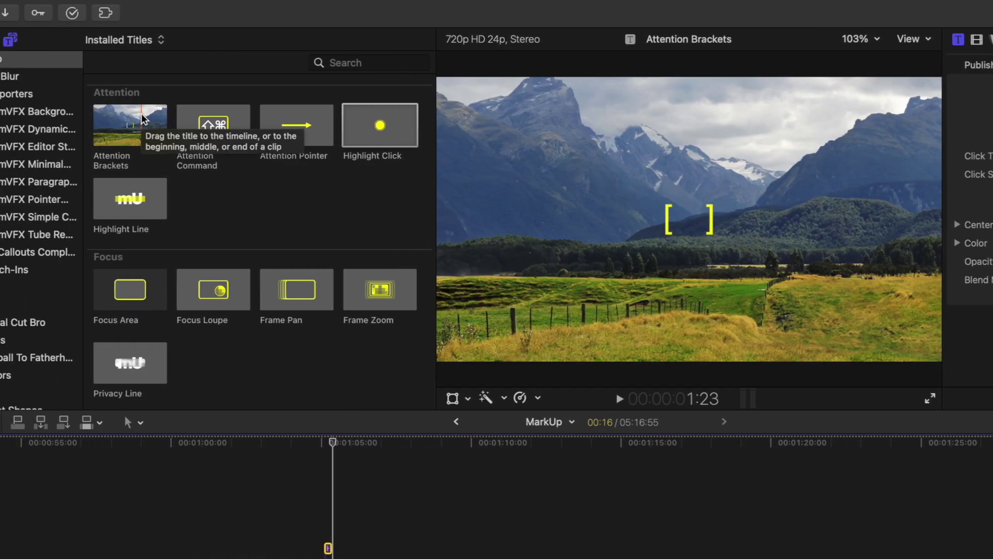
left_click_drag(129, 124, 360, 516)
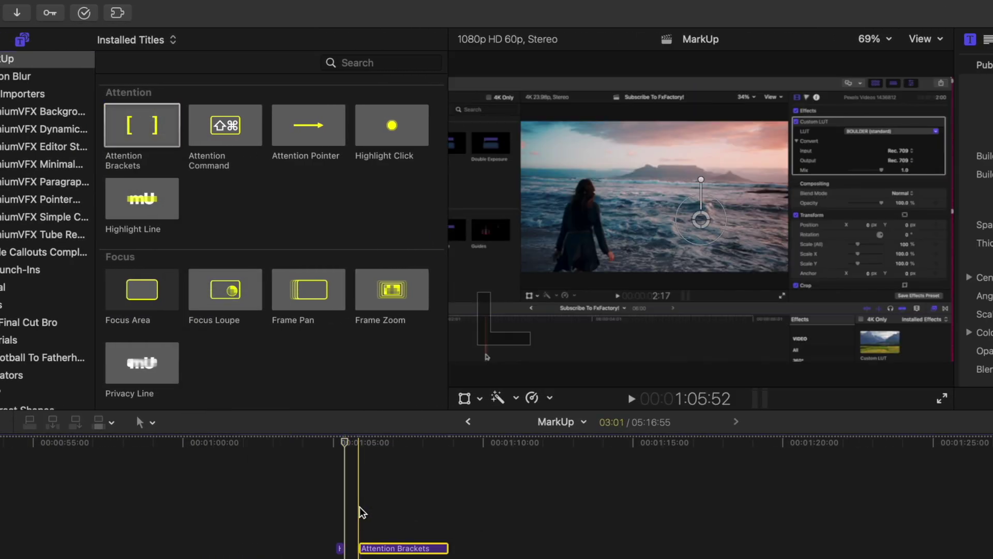
Pause playback and move the Attention Brackets to the left in the frame
key("space")
left_click_drag(702, 216, 619, 207)
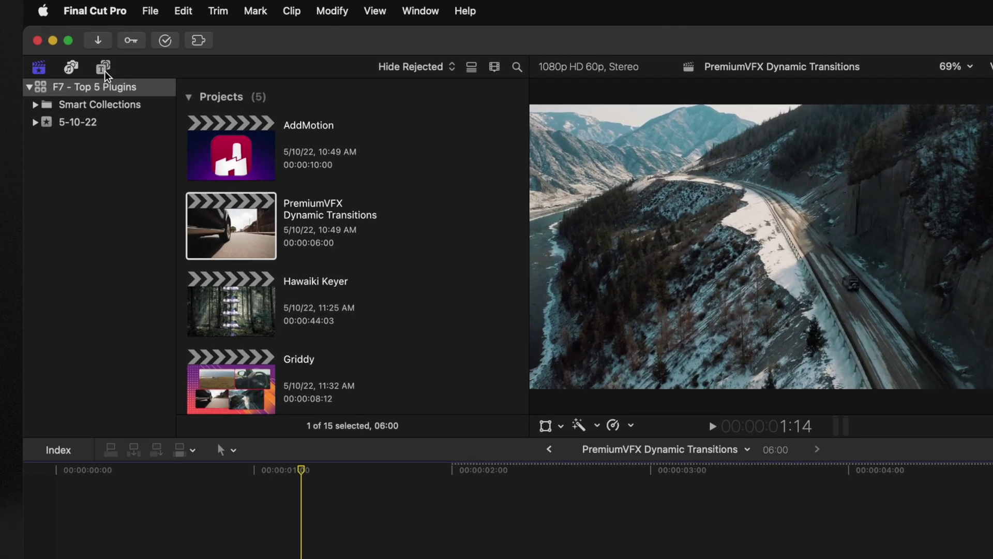
Show the Titles browser and select the PremiumVFX Dynamic Transitions category
left_click(155, 69)
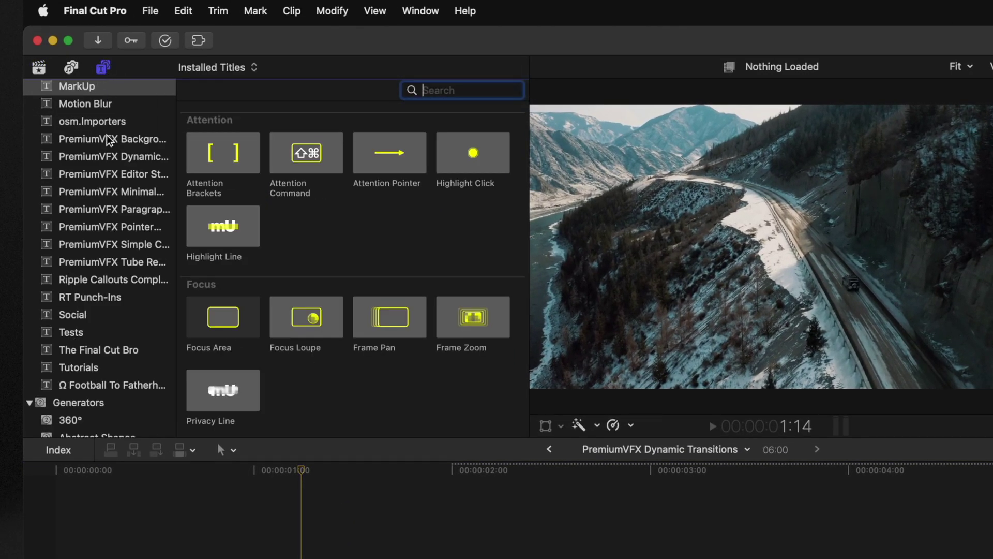
left_click(98, 158)
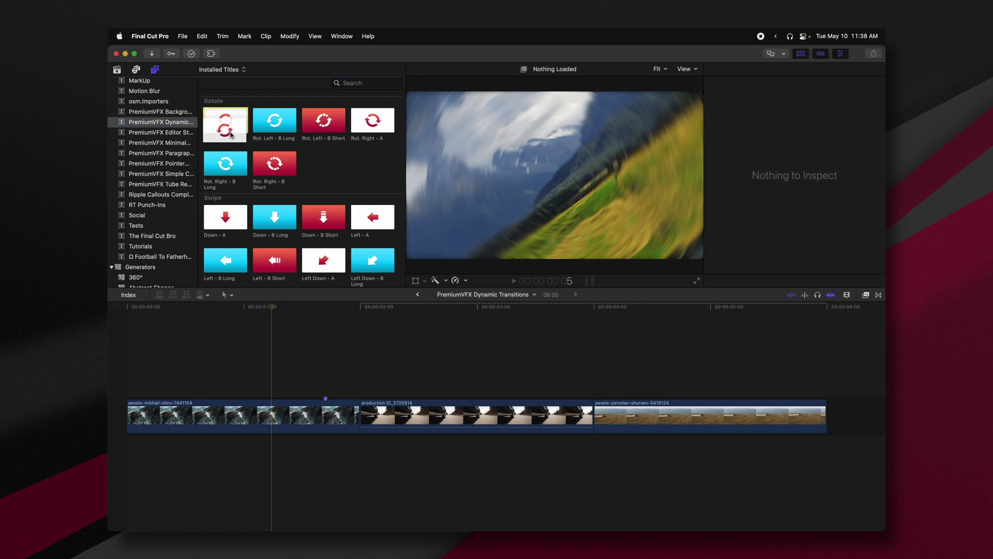
Place Rot. Left - A and Rot. Left - B Long over the first cut, then preview them
left_click_drag(263, 312, 324, 393)
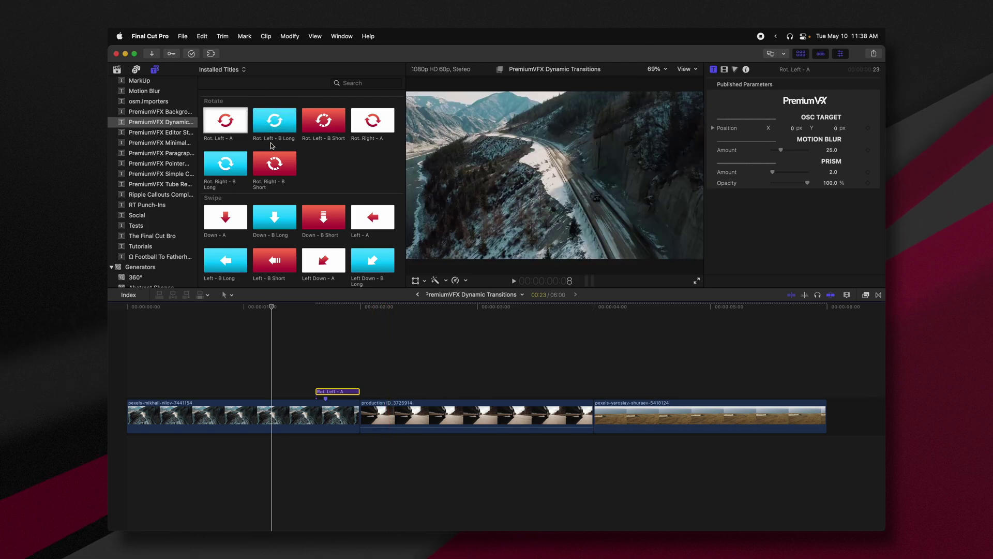
left_click_drag(322, 204, 361, 378)
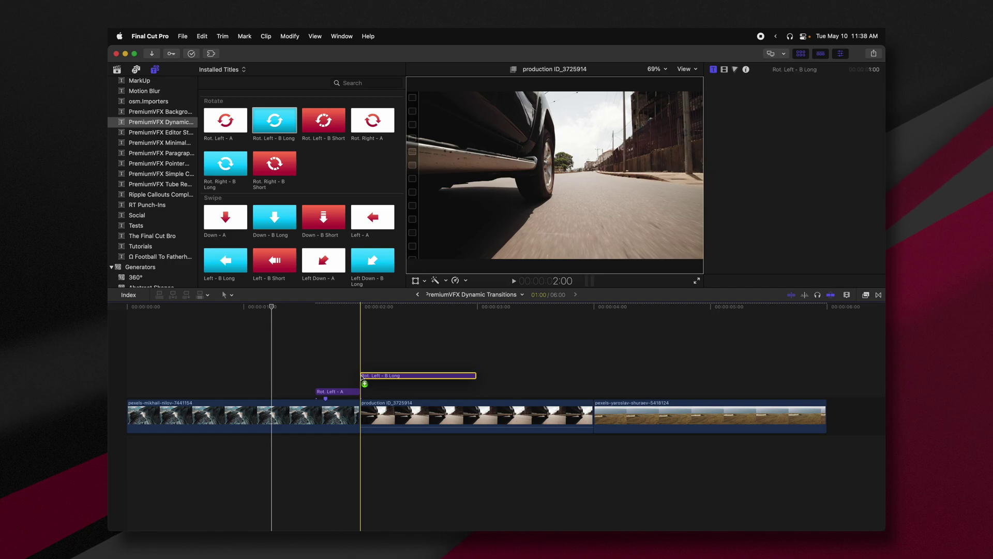
key("space")
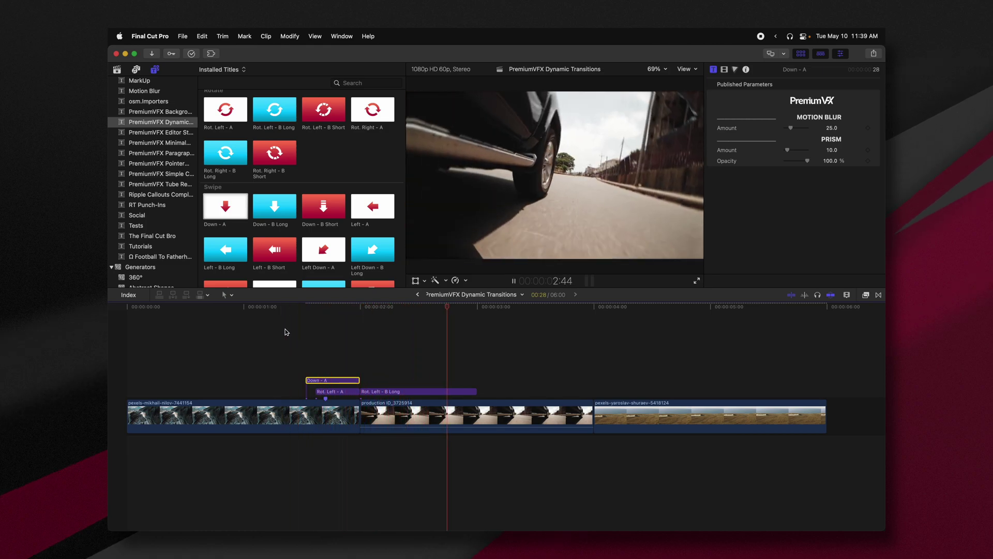
Stack the Left Down - B Long title above Rot. Left - B Long over the production clip
key("space")
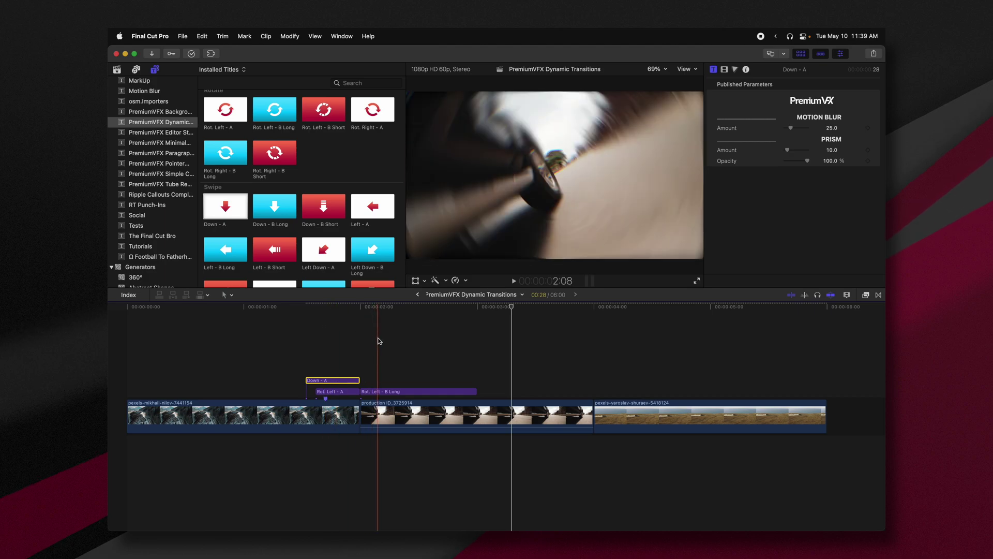
left_click(384, 391)
scroll(351, 250, "down", 1)
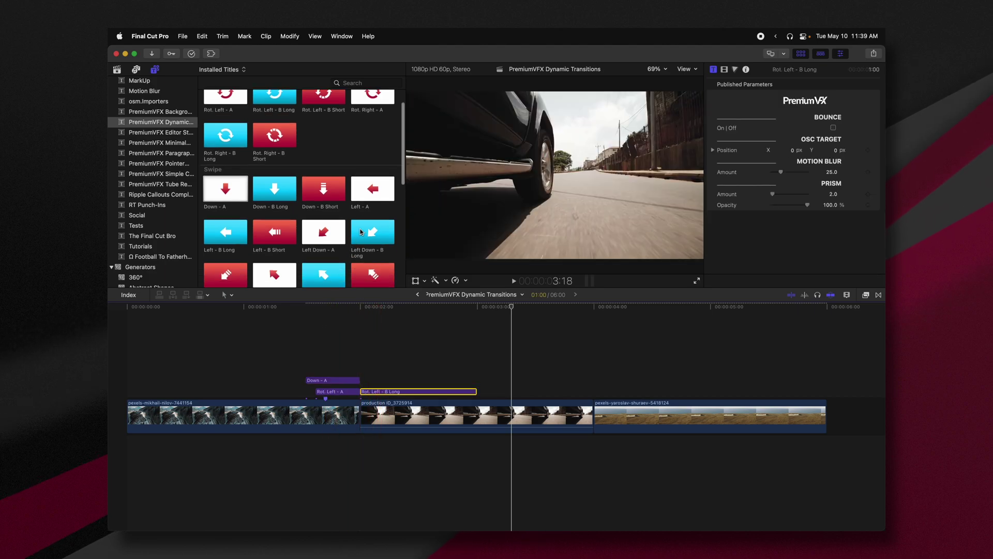
scroll(360, 231, "down", 1)
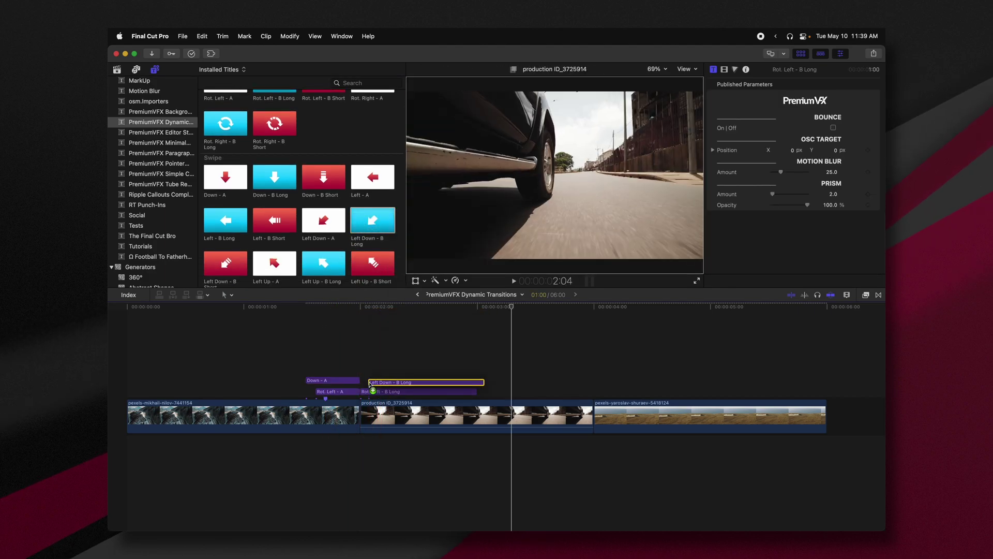
left_click_drag(365, 382, 366, 380)
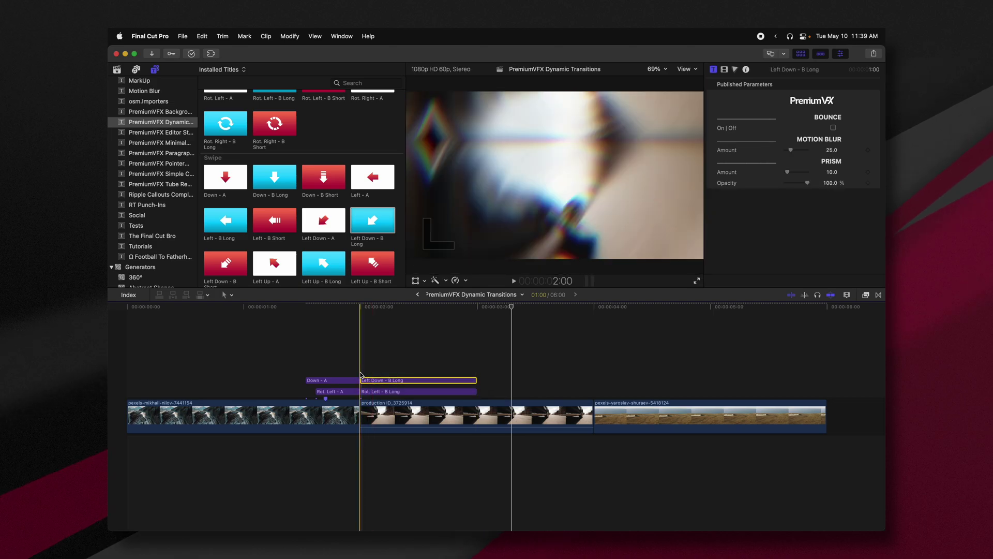
Preview the transitions, then swap Rot. Left - B Long for Left Down - B Long
key("space")
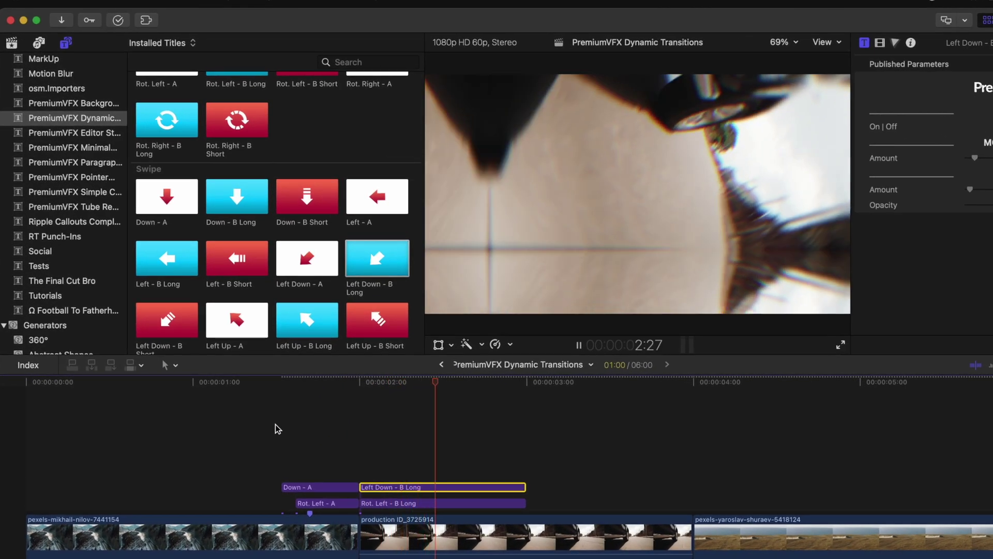
left_click(244, 398)
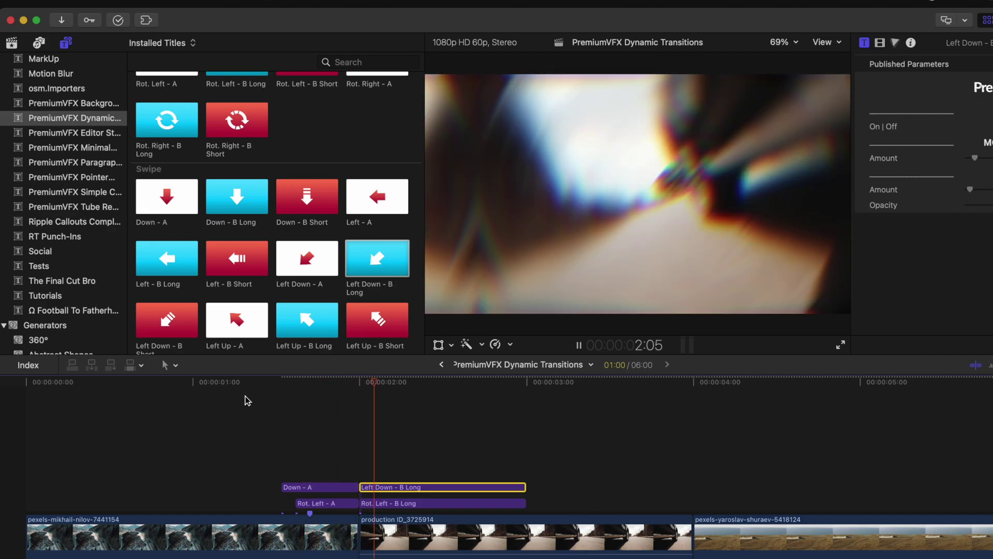
key("space")
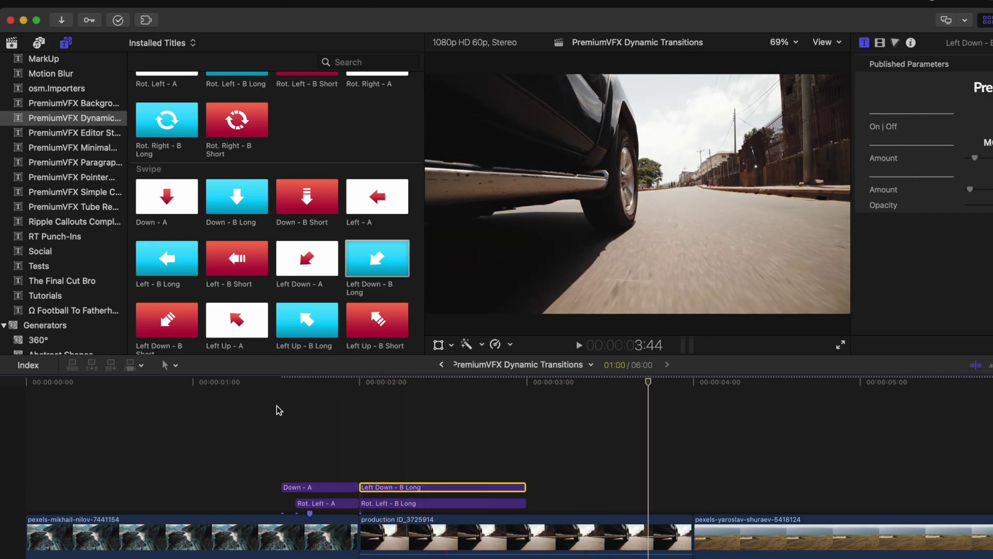
scroll(211, 224, "down", 6)
left_click(395, 504)
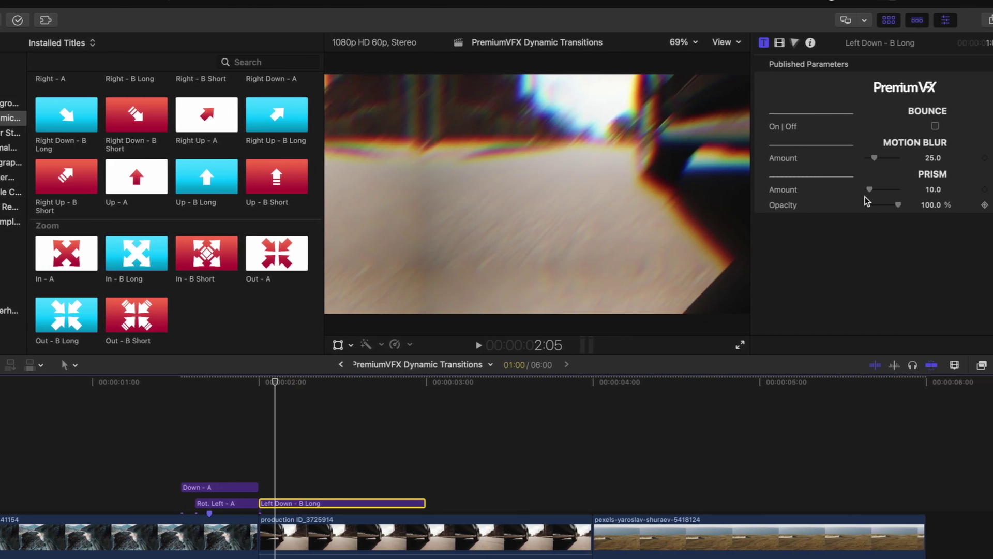
Turn on Bounce for Left Down - B Long, raise Prism Amount to 100, and preview it
left_click(918, 126)
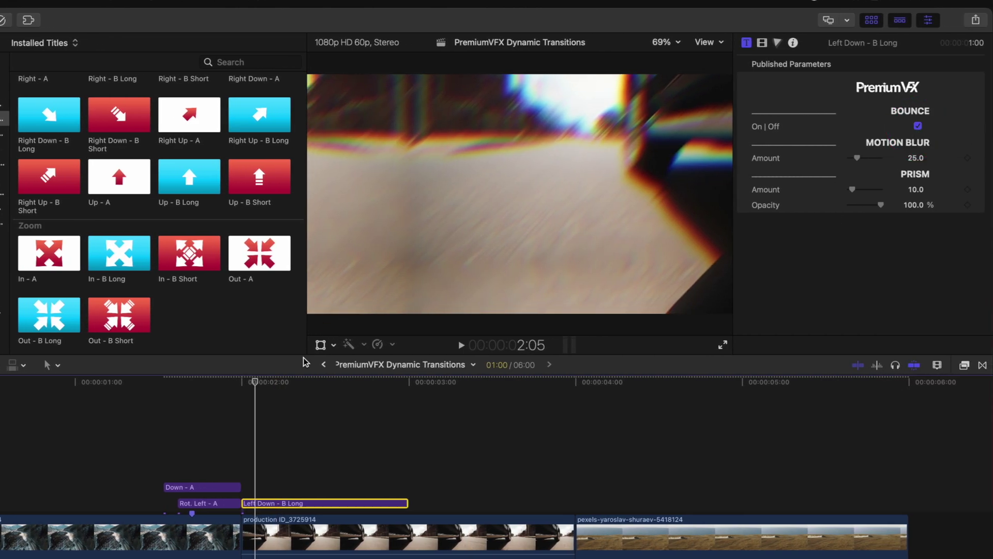
key("space")
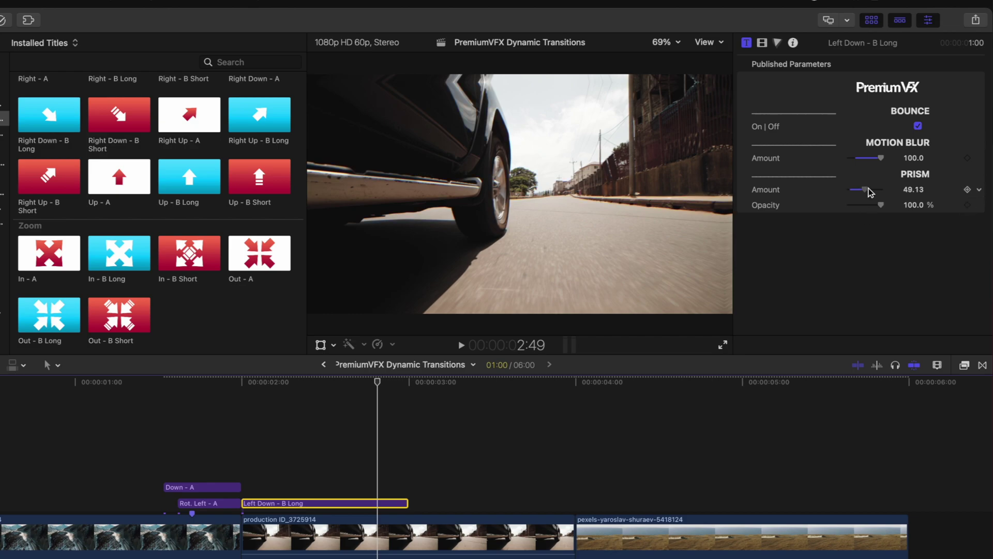
left_click_drag(870, 193, 875, 191)
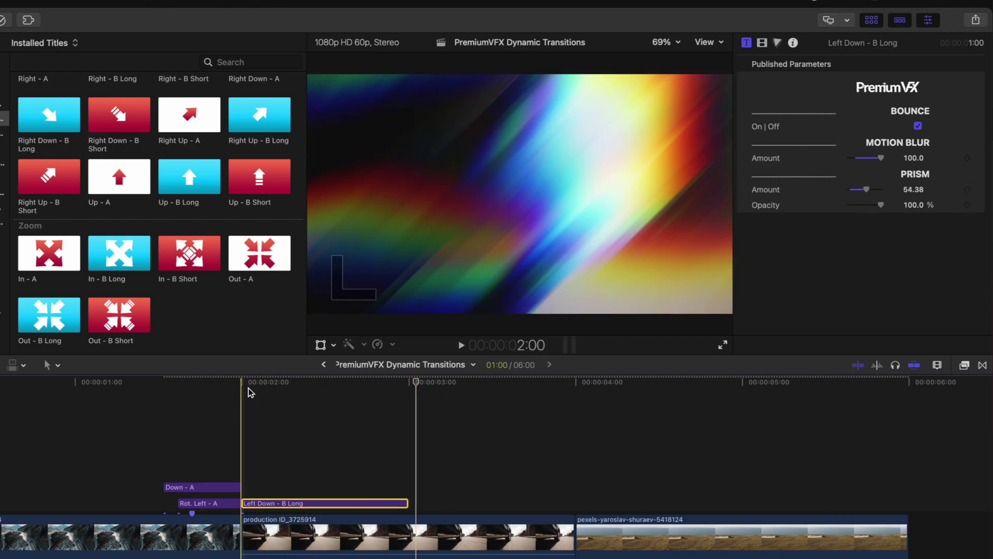
left_click(257, 385)
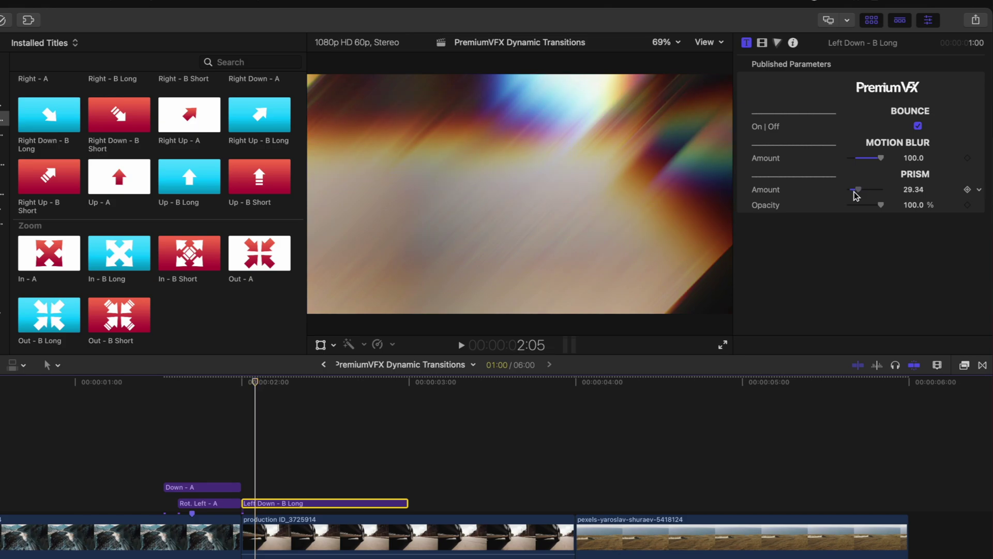
left_click_drag(855, 191, 904, 217)
key("space")
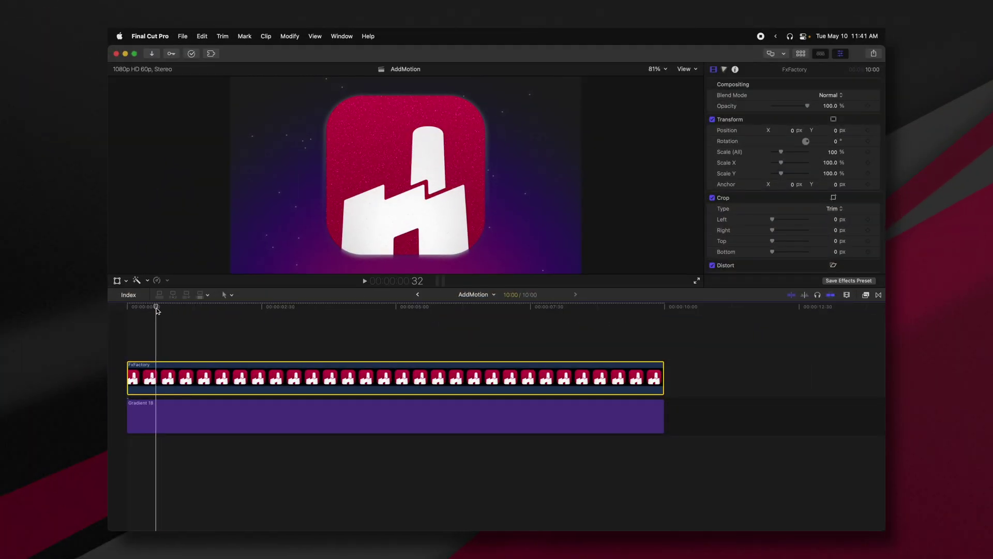
Keyframe the FxFactory logo's Scale from 0% up to 94% and replay it growing
key("space")
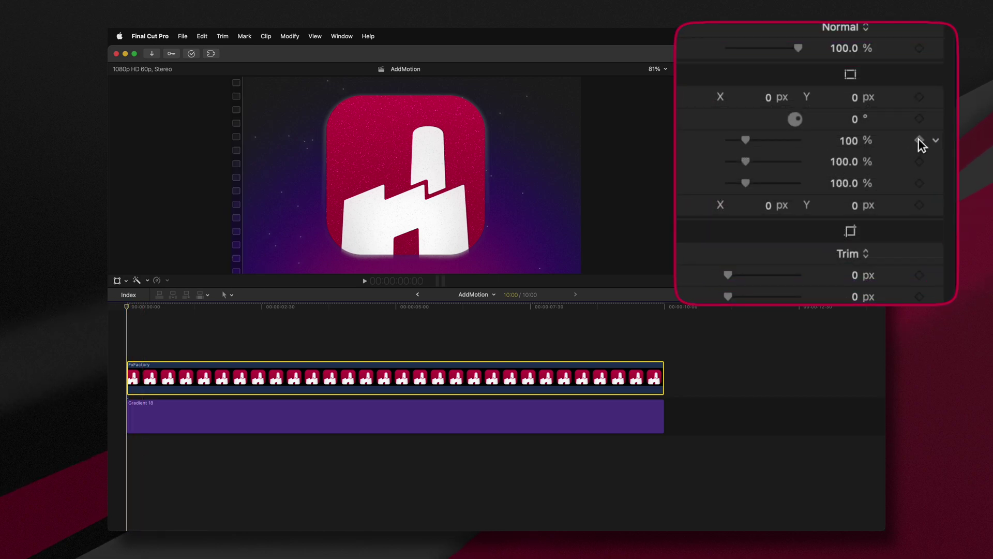
left_click_drag(745, 138, 727, 140)
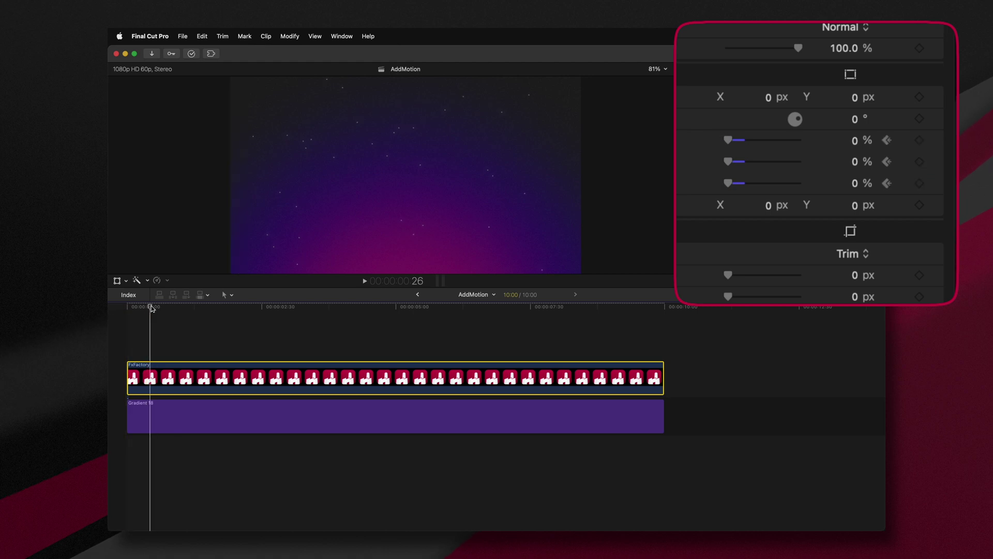
left_click_drag(737, 136, 744, 137)
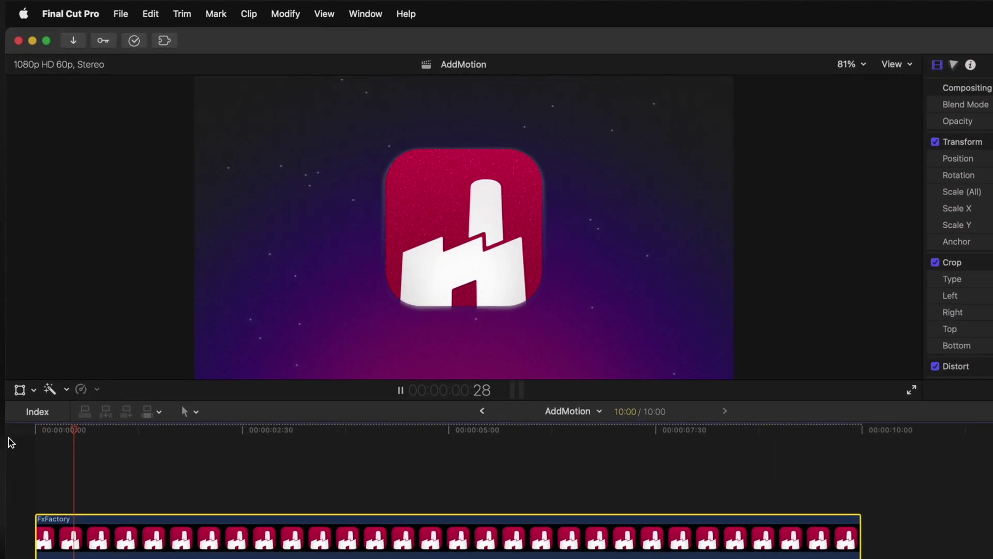
key("space")
key("space")
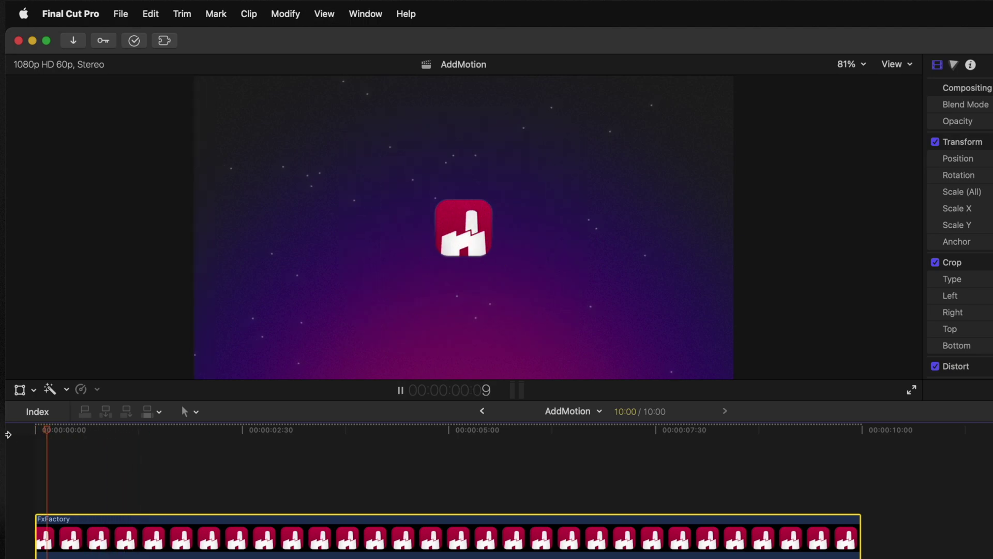
key("space")
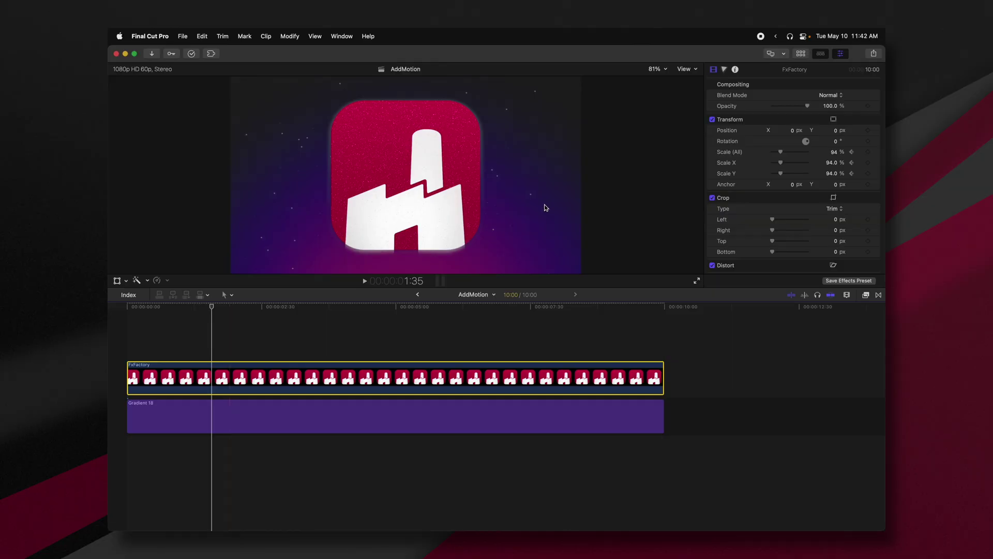
Remove the logo's Transform attributes and make it a compound clip named AddMotion Clip
key("super+shift+x")
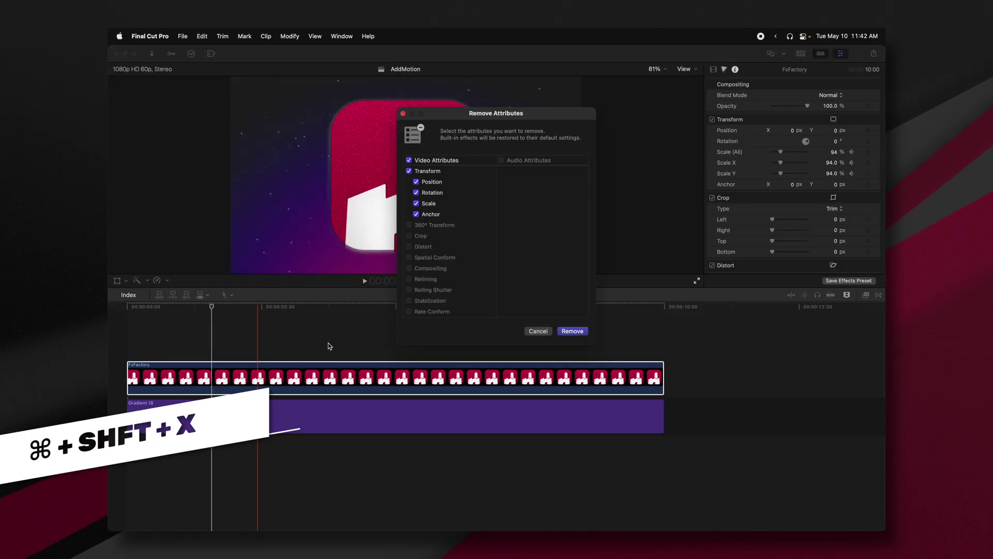
left_click(573, 331)
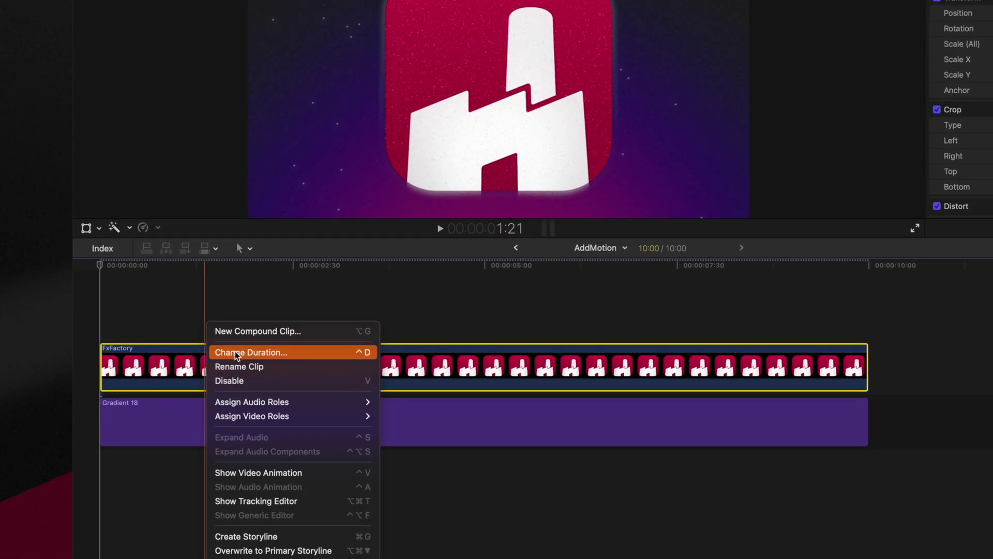
left_click(257, 331)
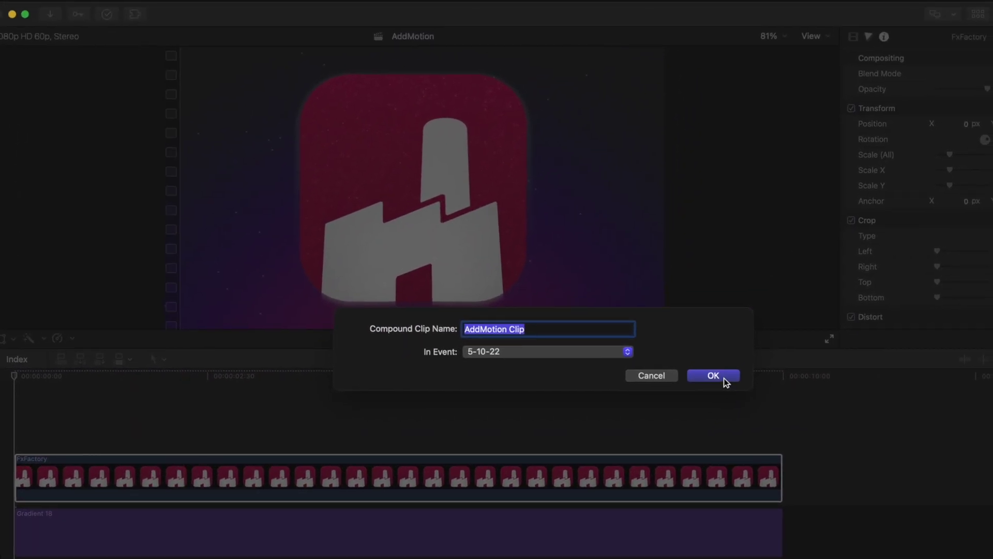
left_click(724, 376)
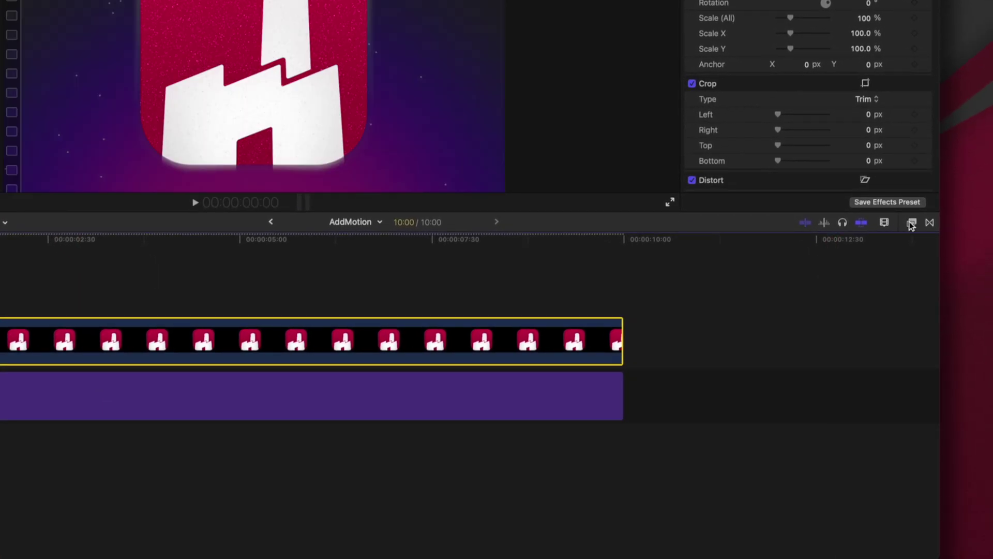
Apply the AddMotion effect to AddMotion Clip, then hide the media browser
left_click(911, 223)
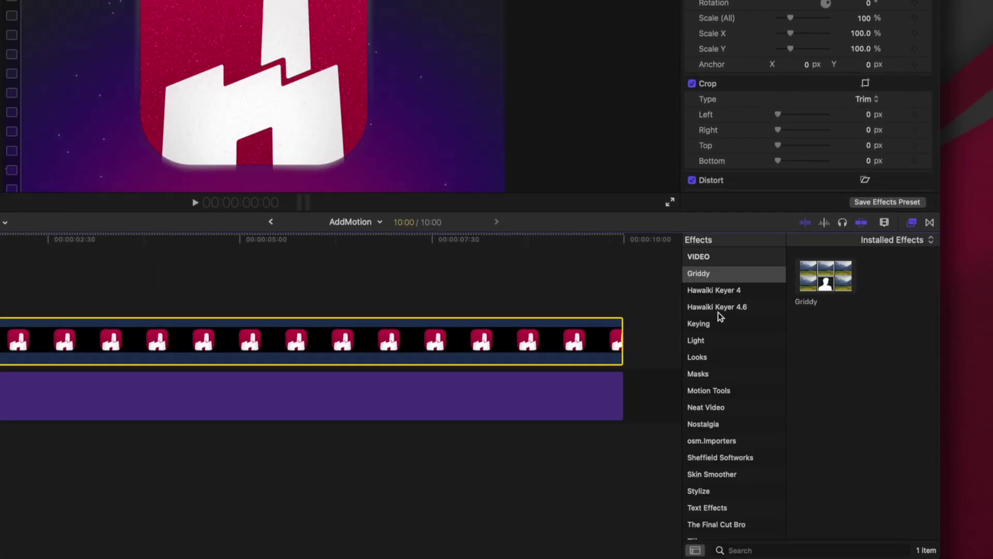
left_click(712, 298)
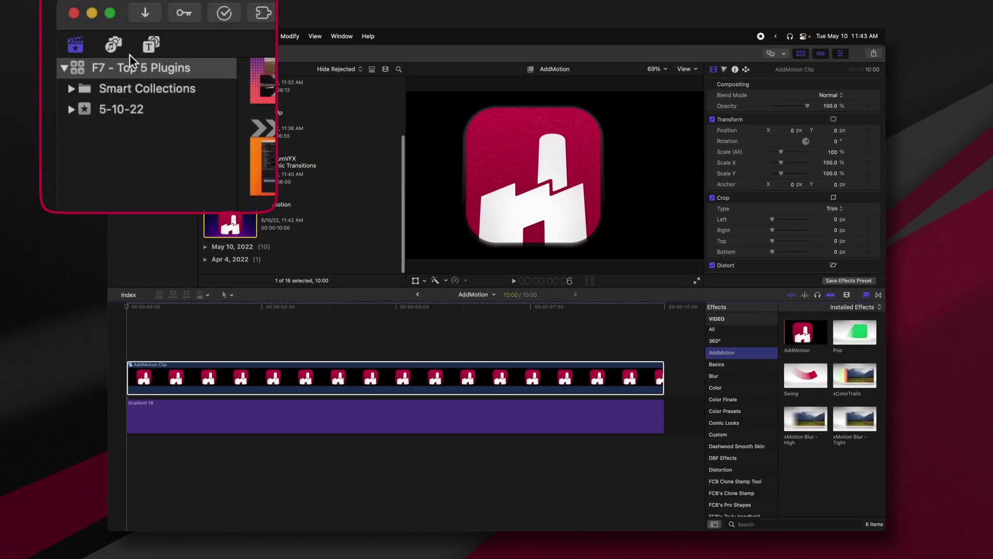
scroll(111, 77, "up", 10)
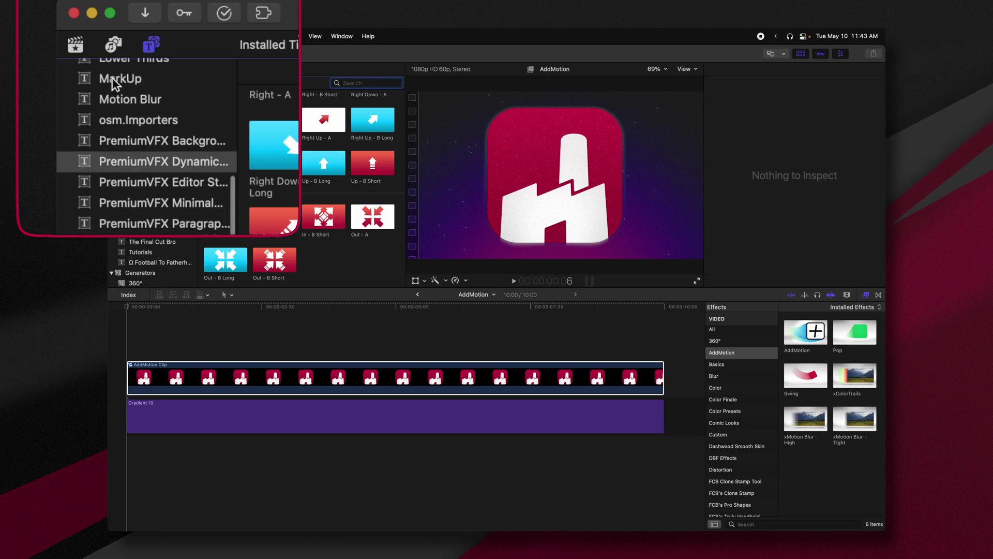
left_click(129, 150)
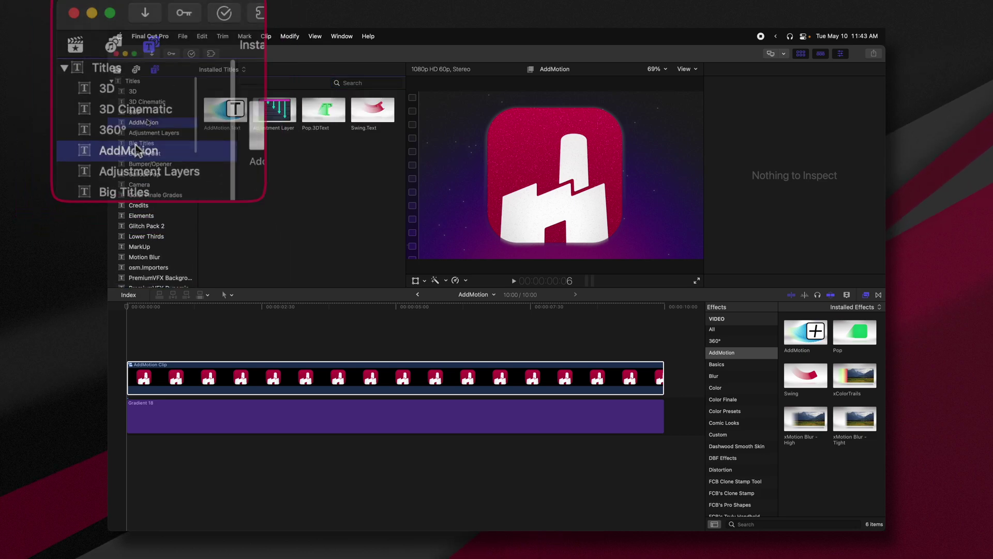
key("ctrl+super+1")
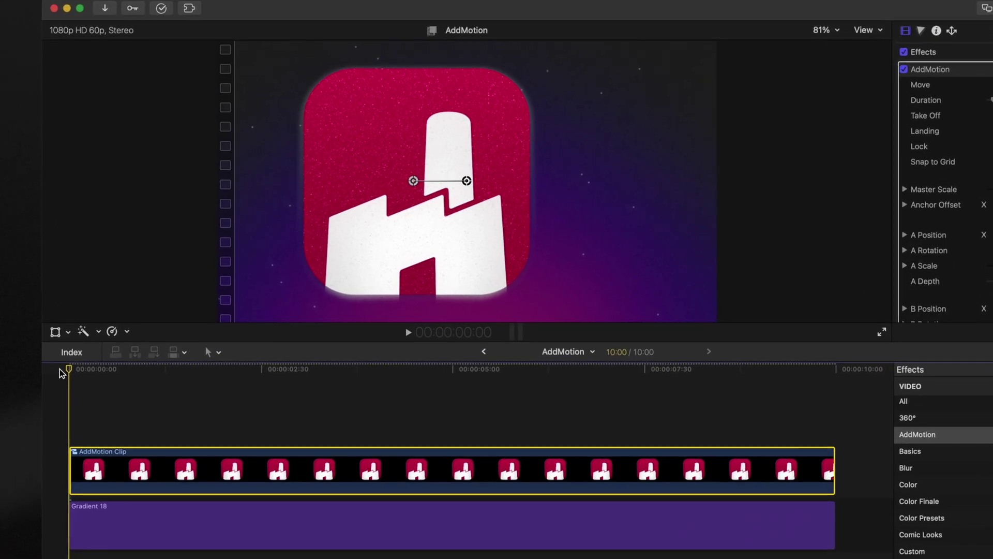
Move the logo's AddMotion starting position down-left off frame, previewing the fly-in
key("space")
left_click_drag(108, 364, 106, 369)
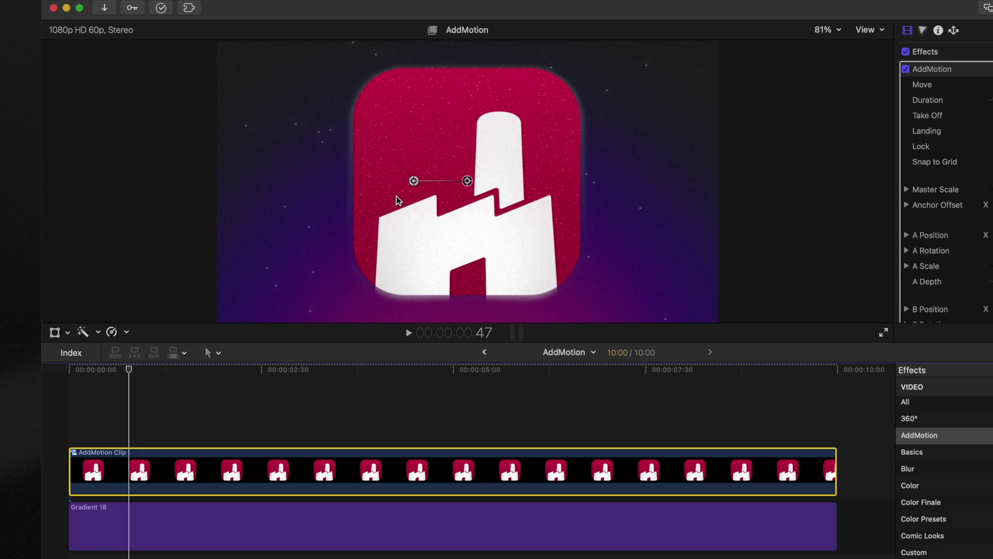
left_click_drag(416, 181, 305, 237)
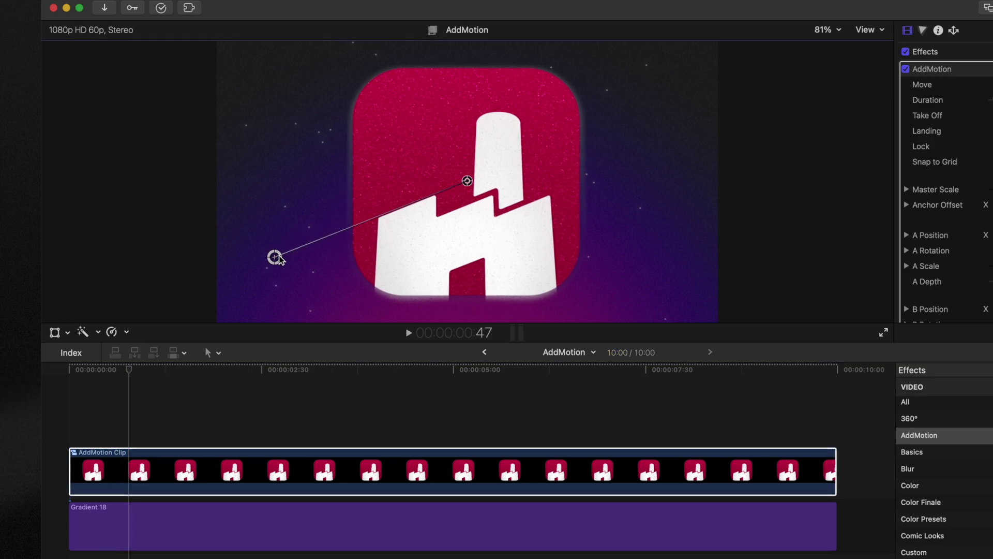
left_click(50, 373)
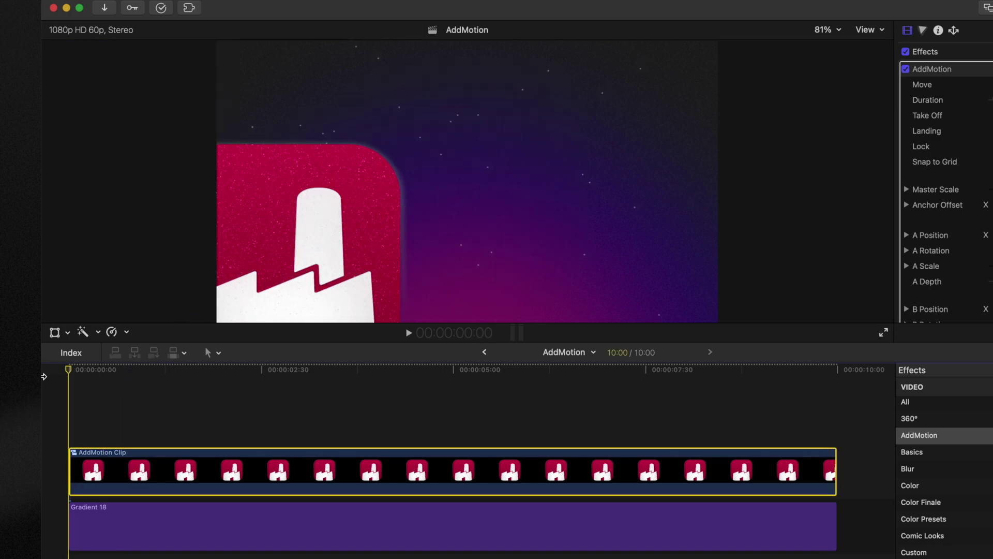
key("space")
key("space")
left_click_drag(275, 257, 146, 285)
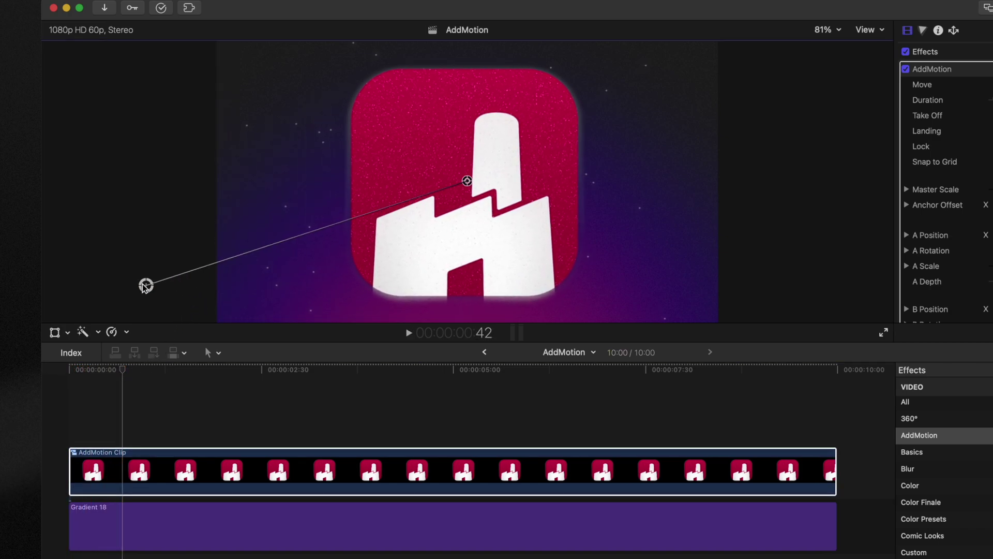
left_click(61, 366)
key("space")
key("space")
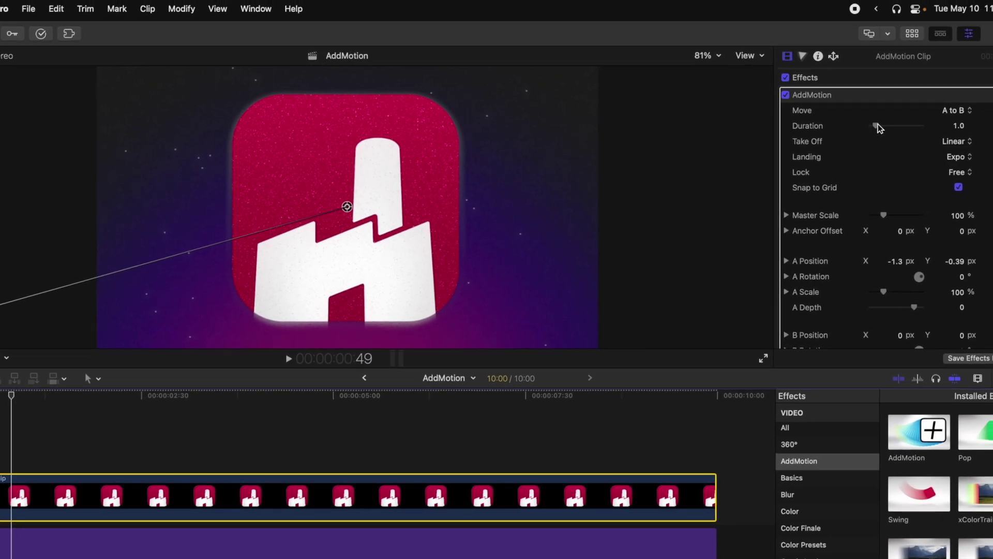
Stretch the move duration to 10.0, preview it, then shorten it to 0.51
left_click_drag(878, 127, 929, 137)
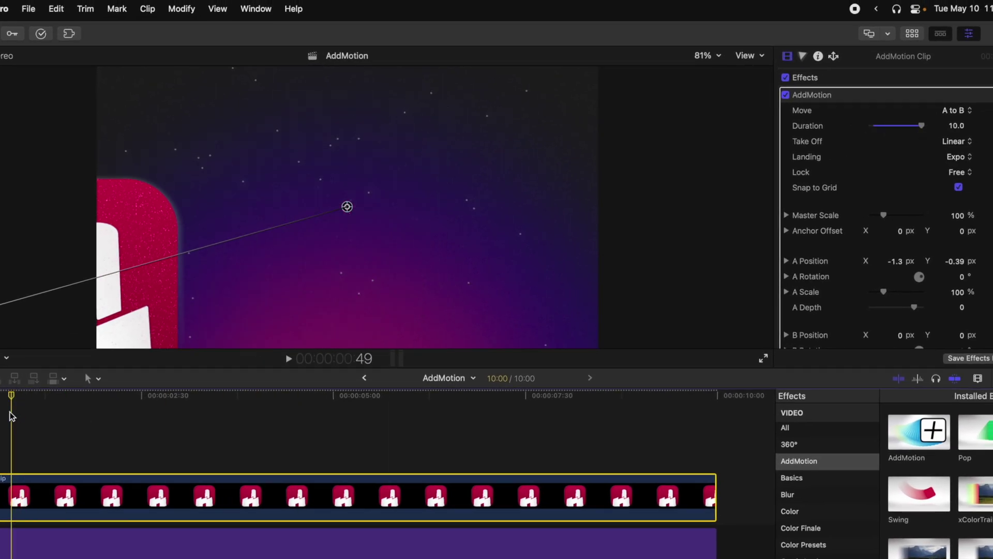
key("space")
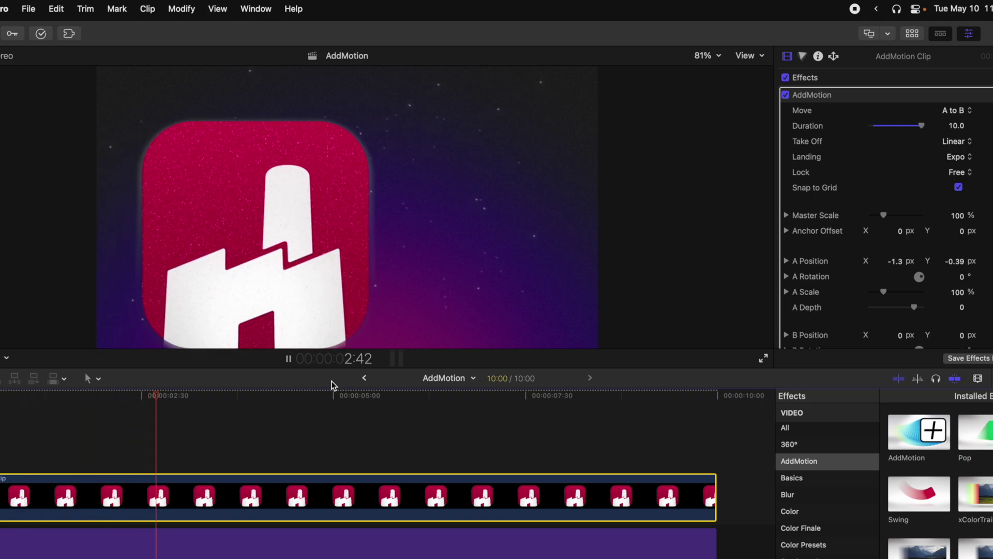
left_click_drag(920, 126, 872, 135)
left_click(32, 409)
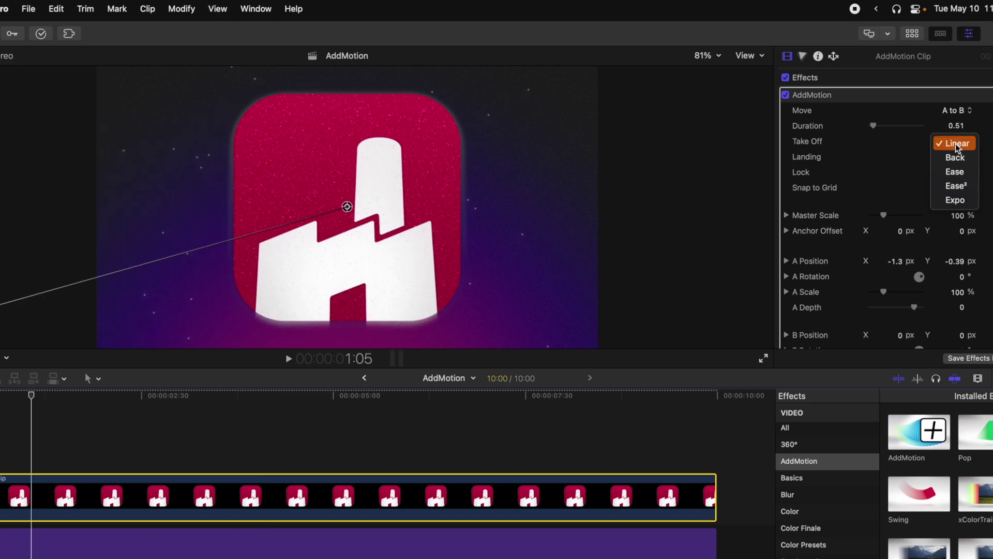
Set Take Off to Back, nudge the starting point up-right, and replay the fly-in
left_click(956, 156)
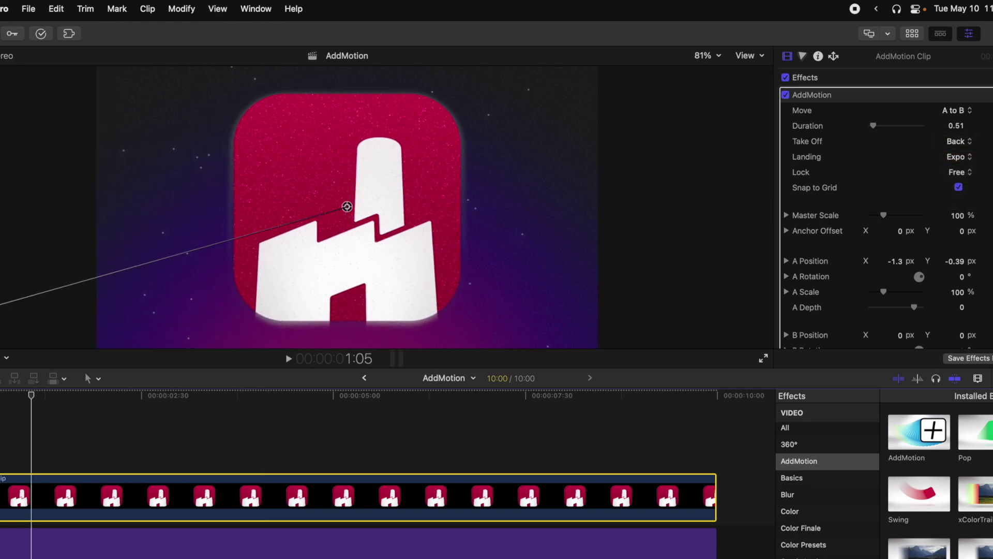
left_click_drag(153, 265, 164, 259)
left_click(39, 389)
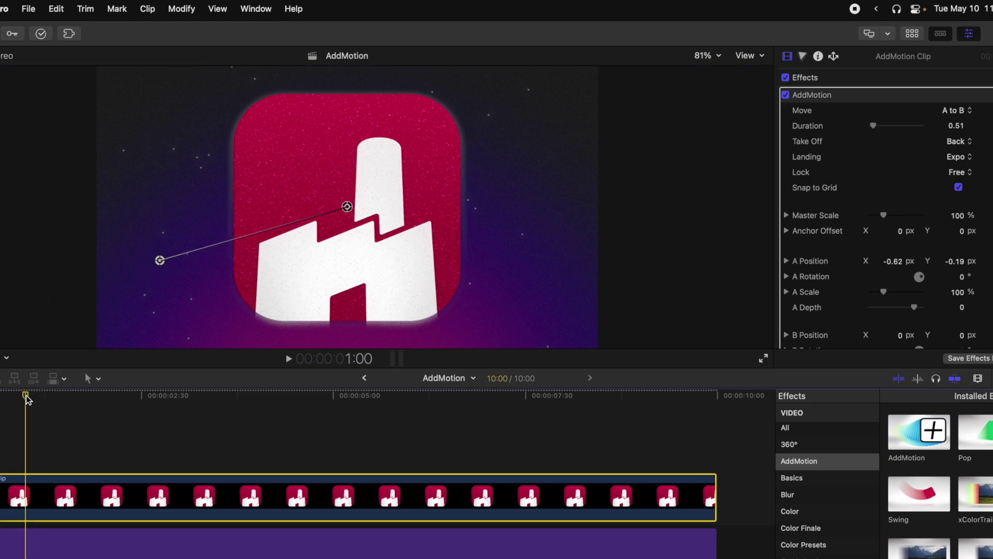
key("Home")
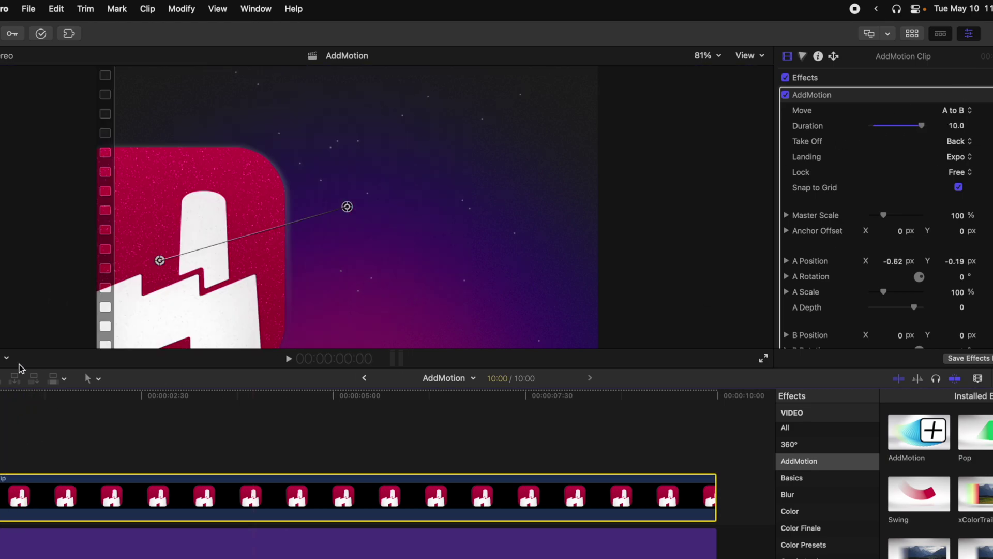
key("space")
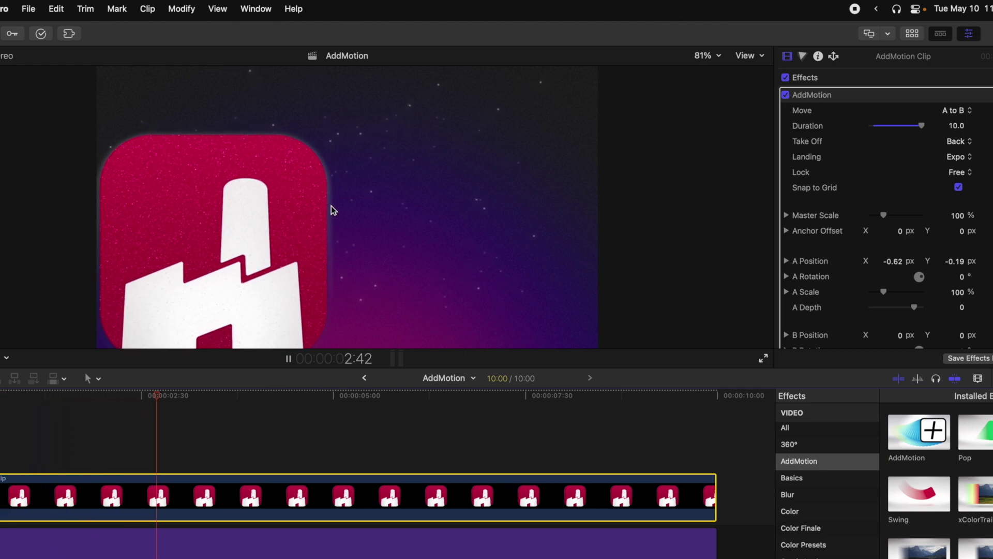
key("space")
Shorten the duration to 0.52 and give A Rotation 215° so the logo spins in
left_click_drag(880, 126, 873, 129)
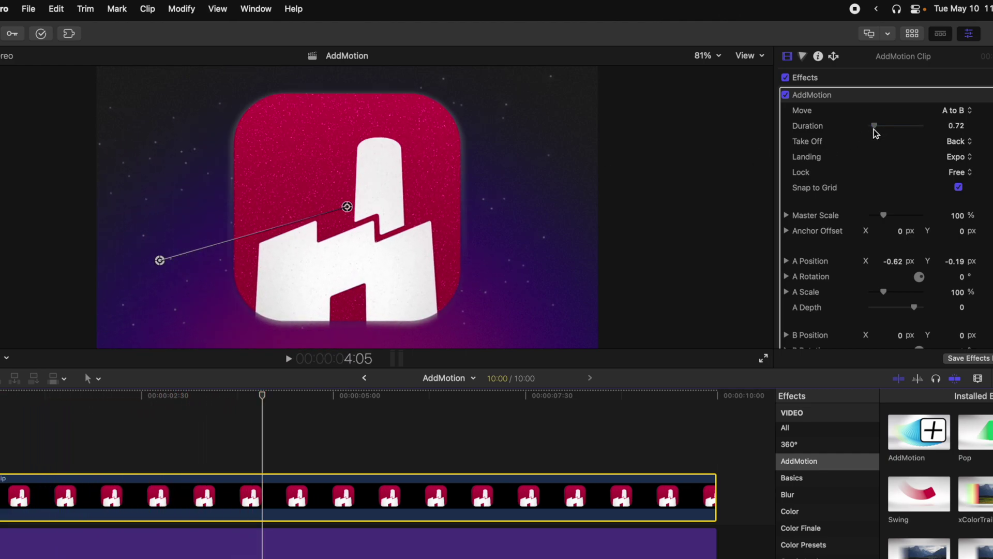
key("space")
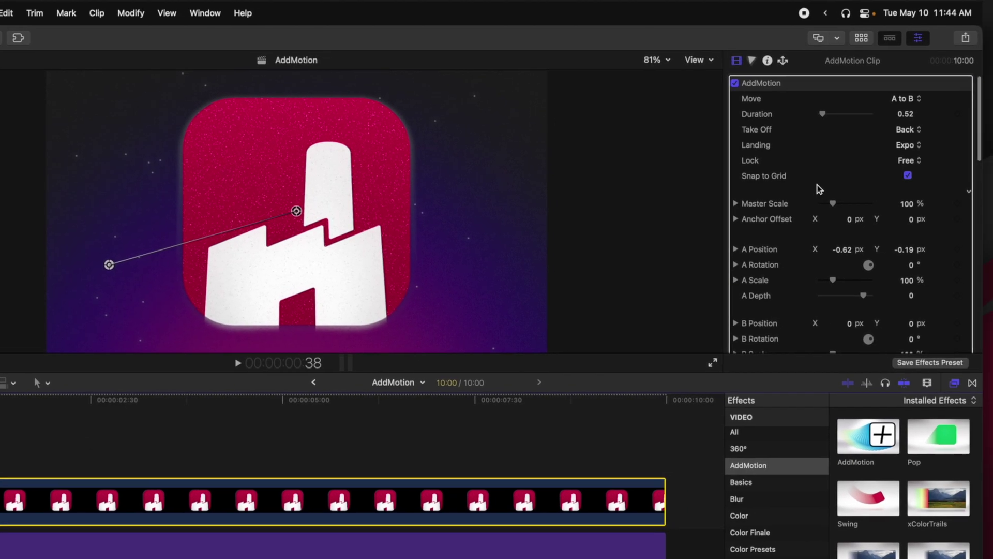
scroll(866, 187, "down", 3)
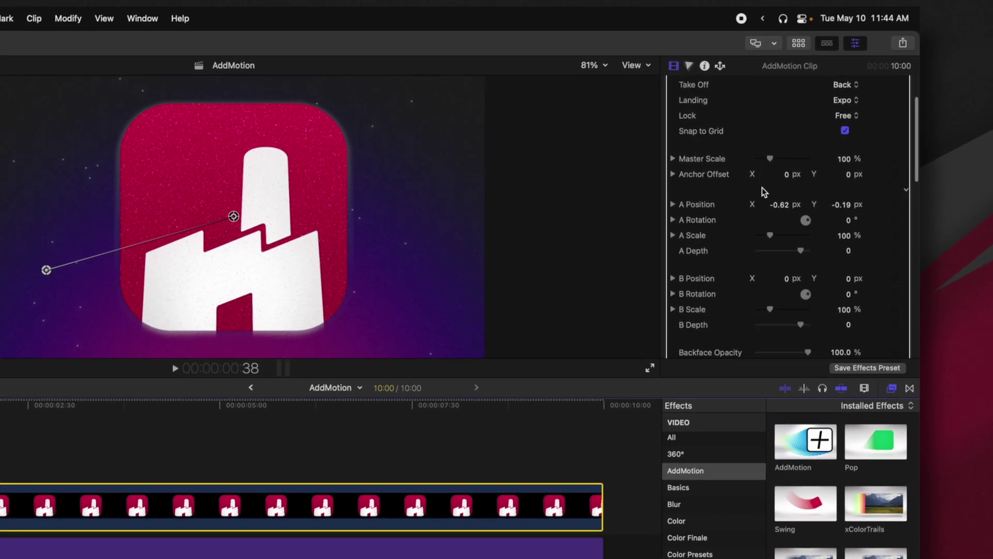
scroll(766, 197, "down", 5)
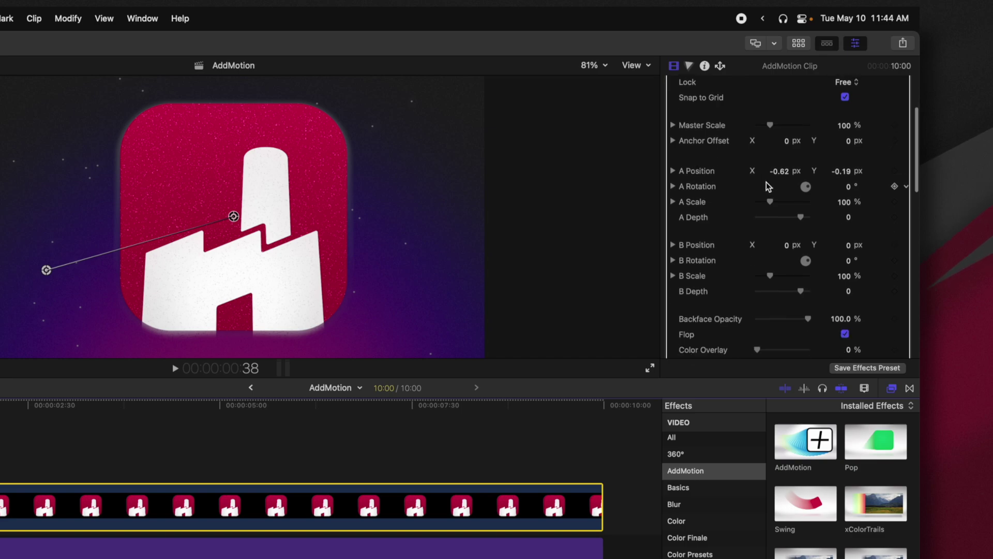
scroll(776, 229, "up", 2)
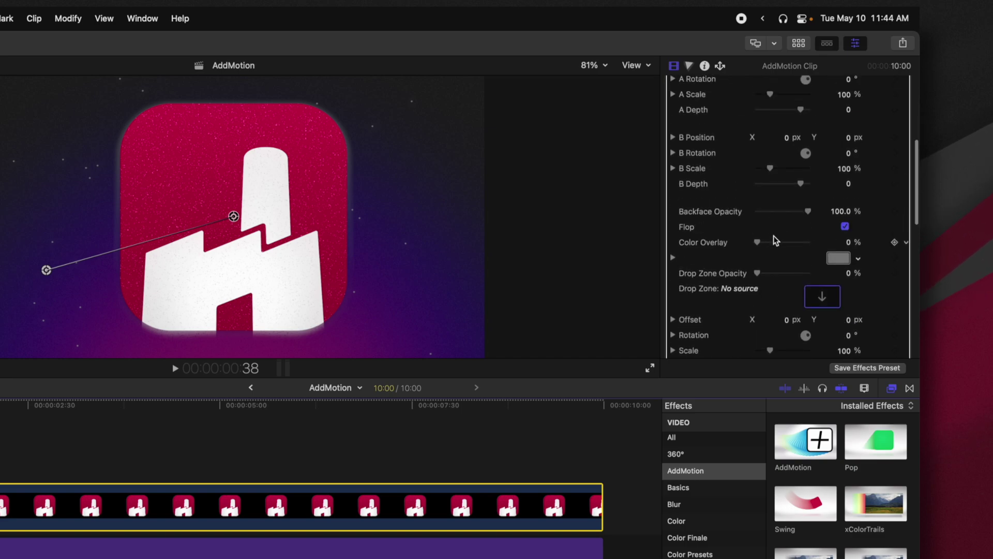
scroll(802, 259, "up", 4)
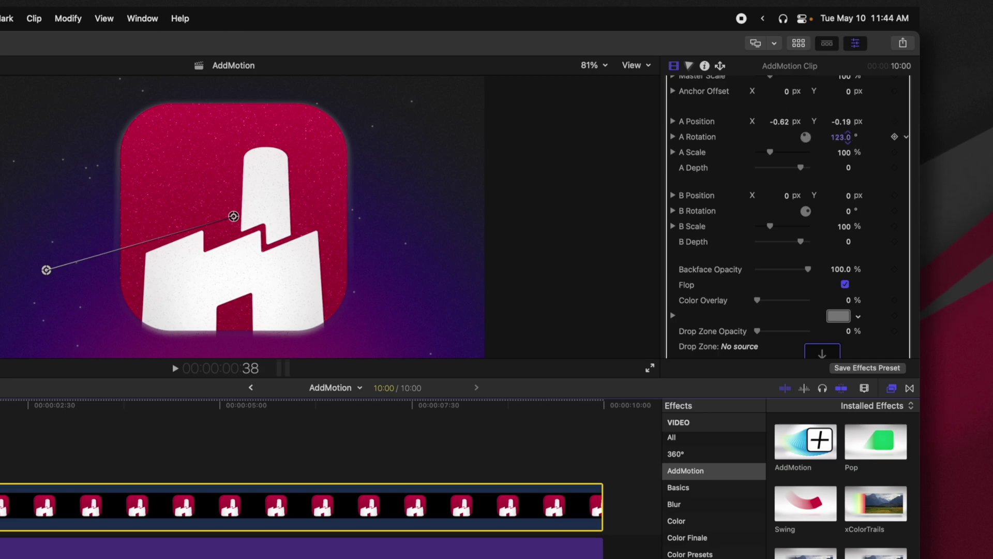
key("space")
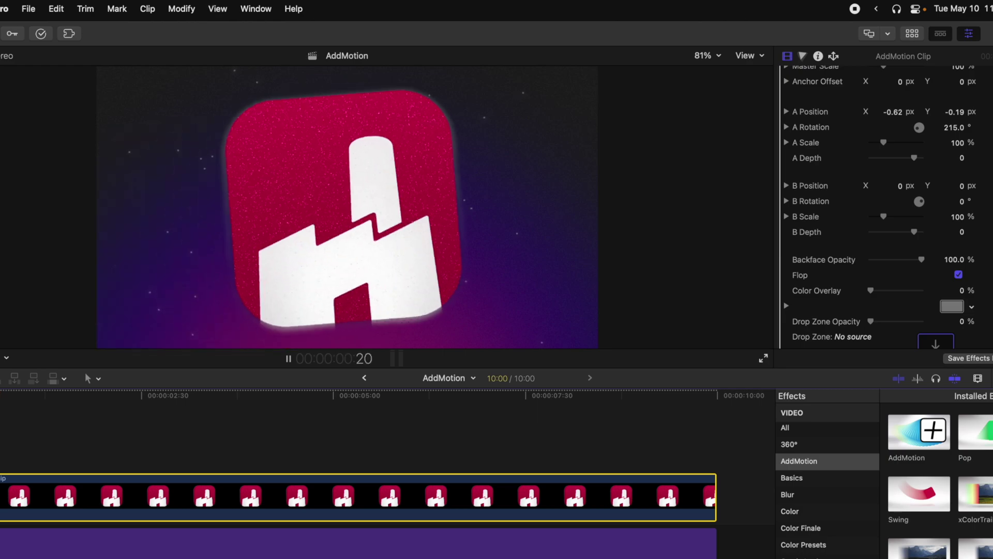
key("space")
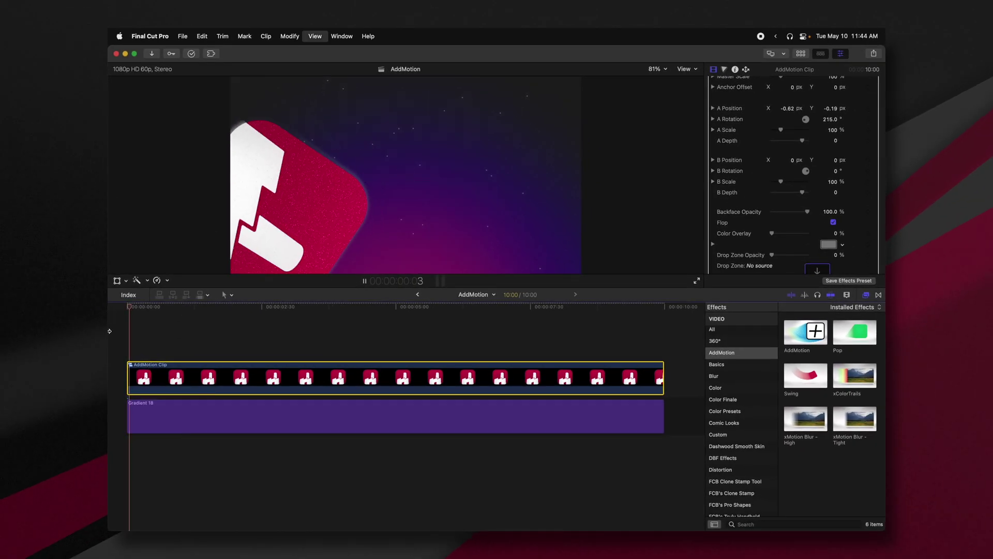
Blade the AddMotion clip at 1:35 and set the second piece's Move to B to A
key("b")
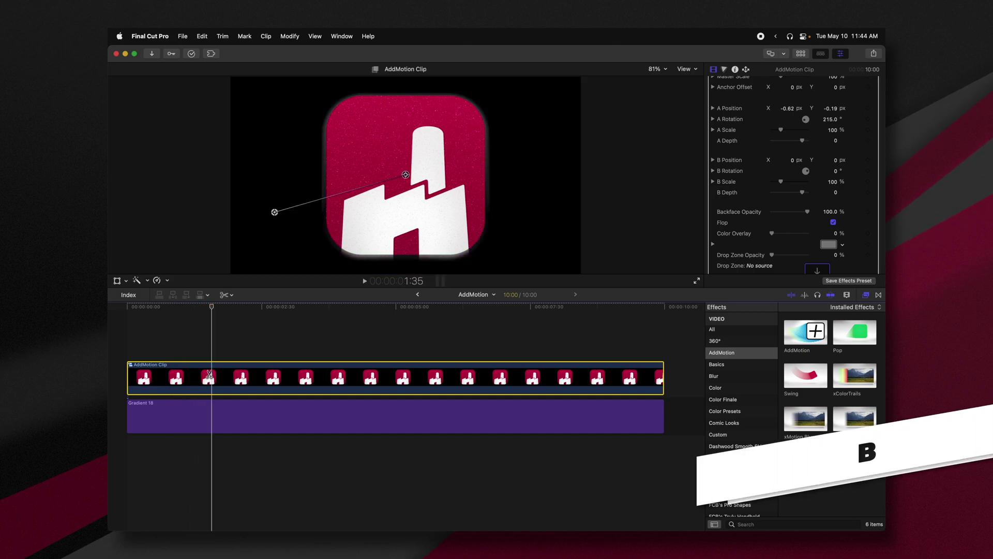
left_click(210, 374)
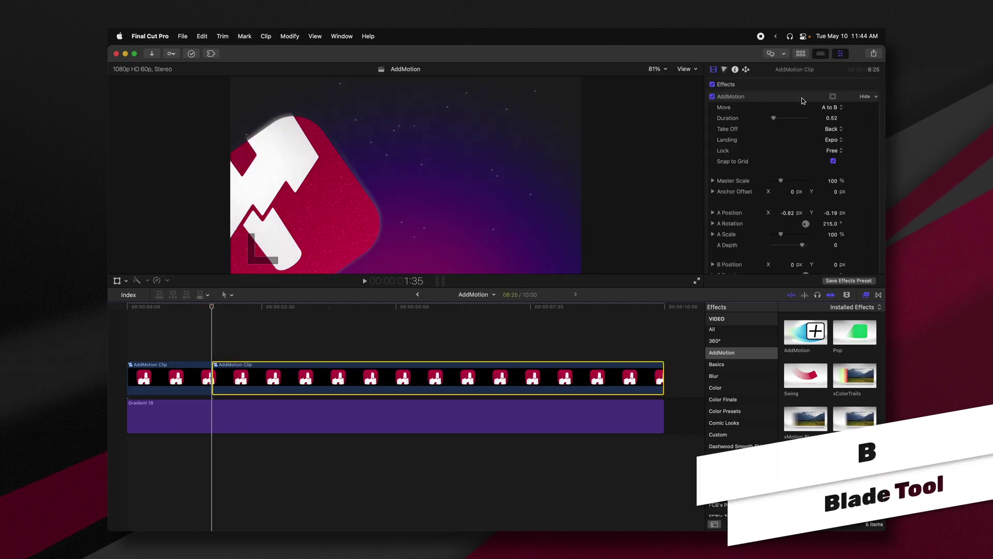
left_click(838, 84)
left_click(842, 104)
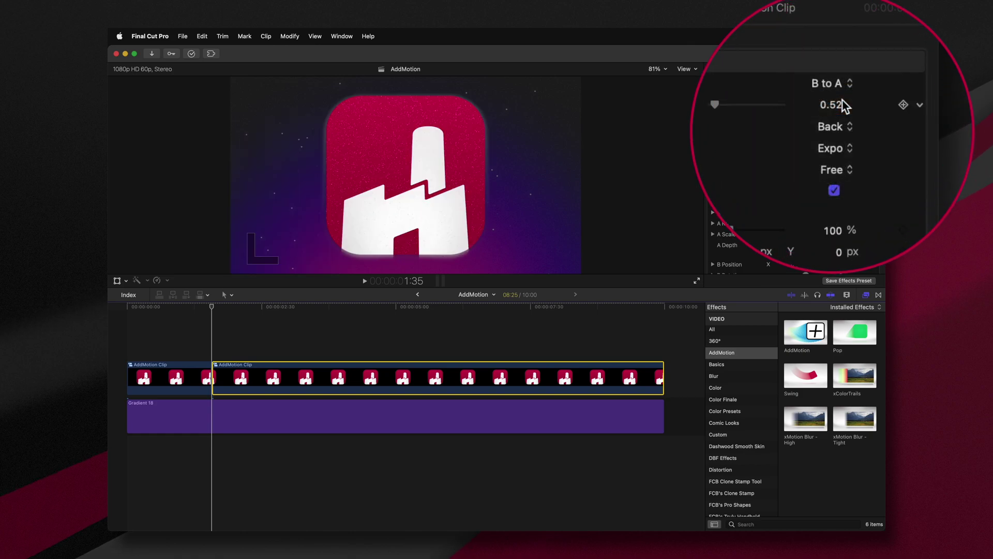
Play back the split edit and return the playhead to 1:35
key("space")
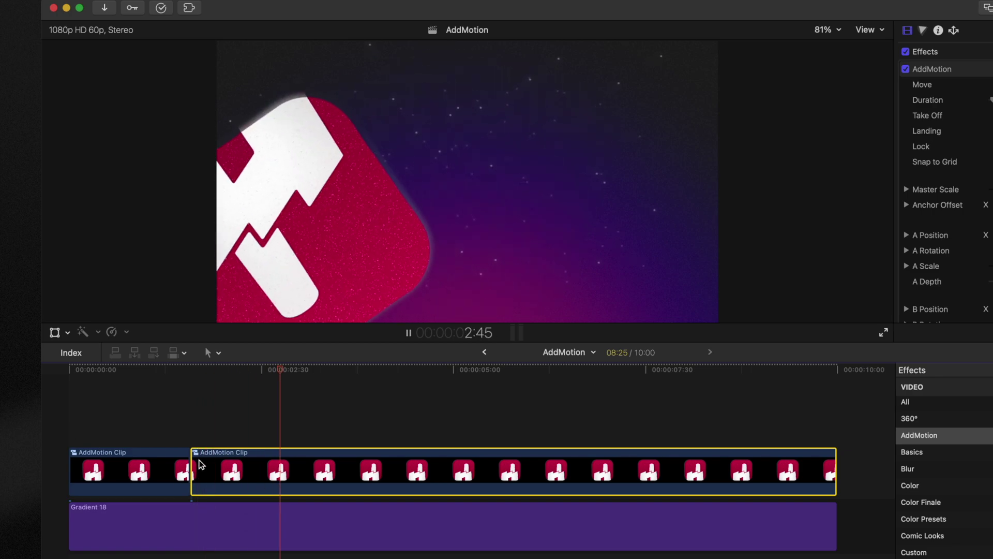
key("space")
left_click(232, 468)
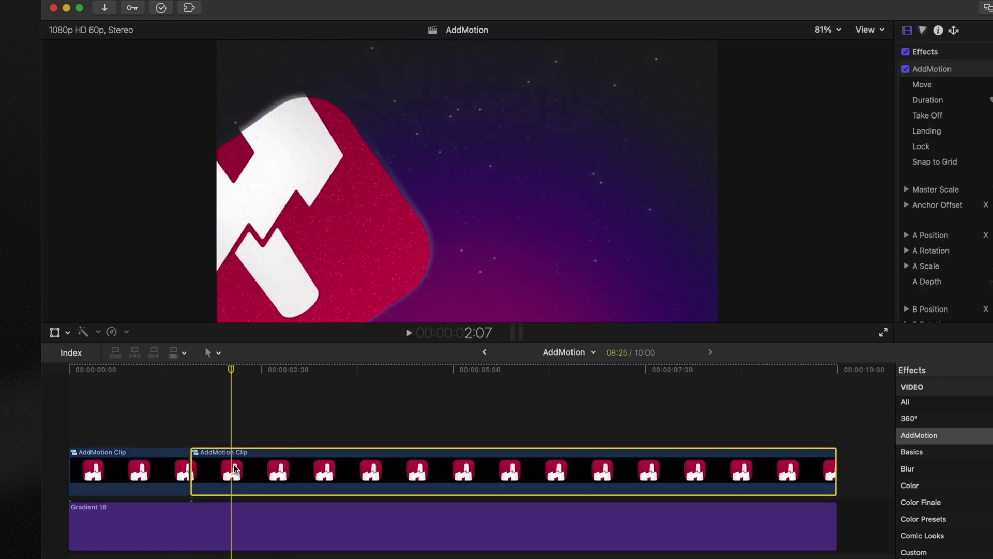
left_click_drag(226, 374, 191, 374)
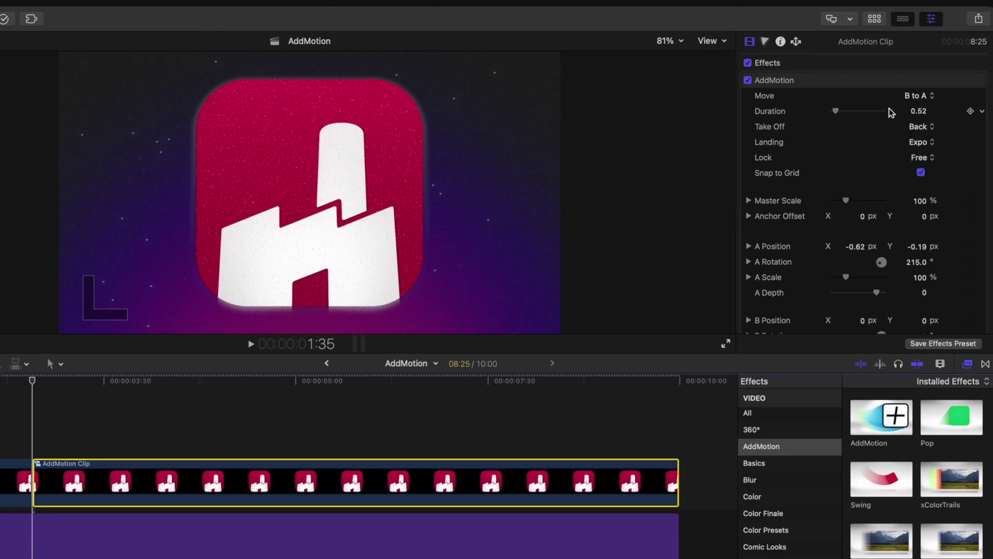
Set the exit's A Position to 1.17, 0.39 and A Scale to 261%, then preview
left_click(985, 77)
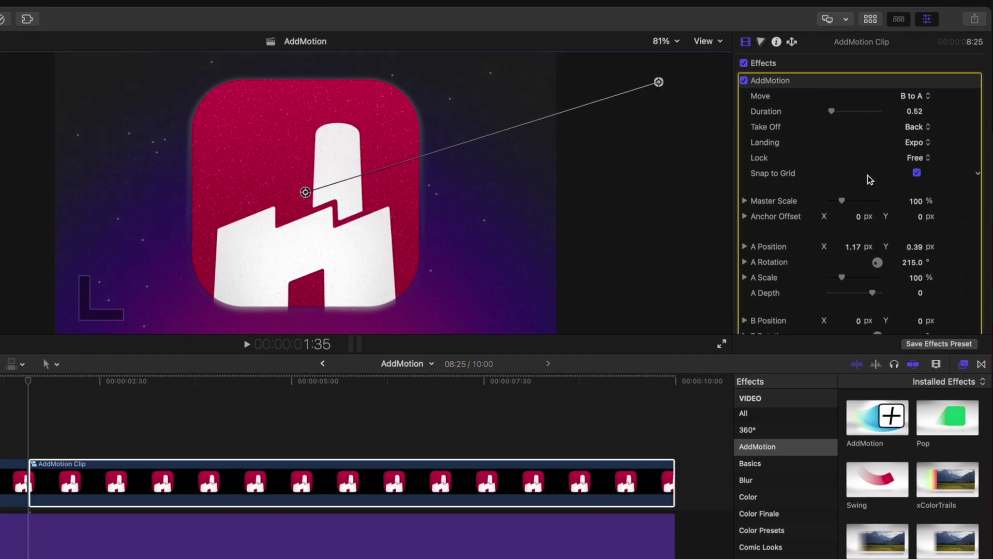
scroll(867, 176, "down", 5)
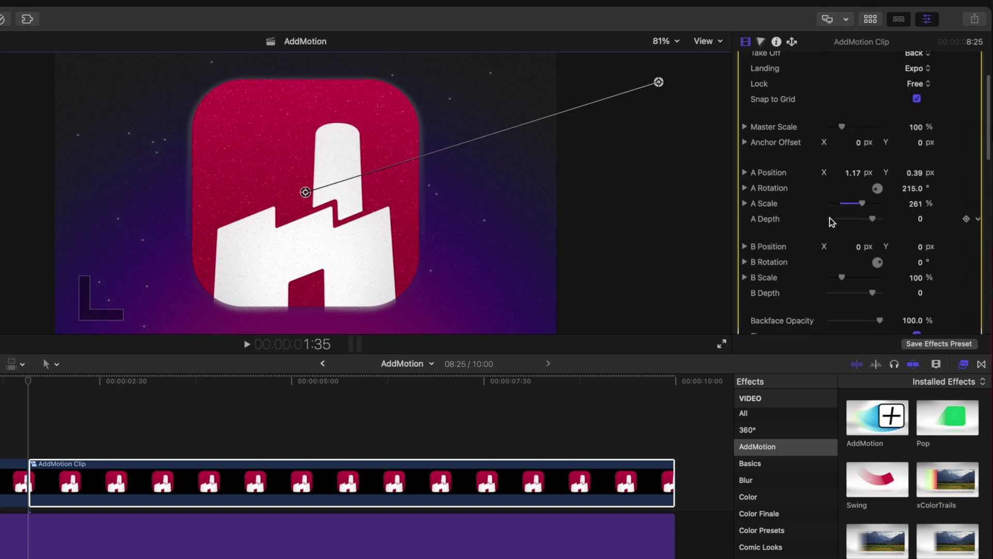
key("space")
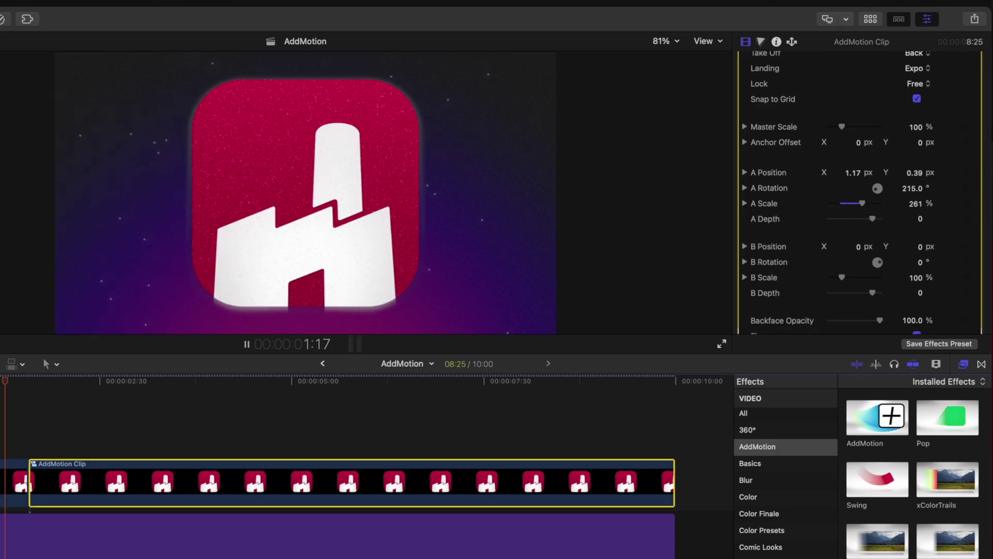
key("space")
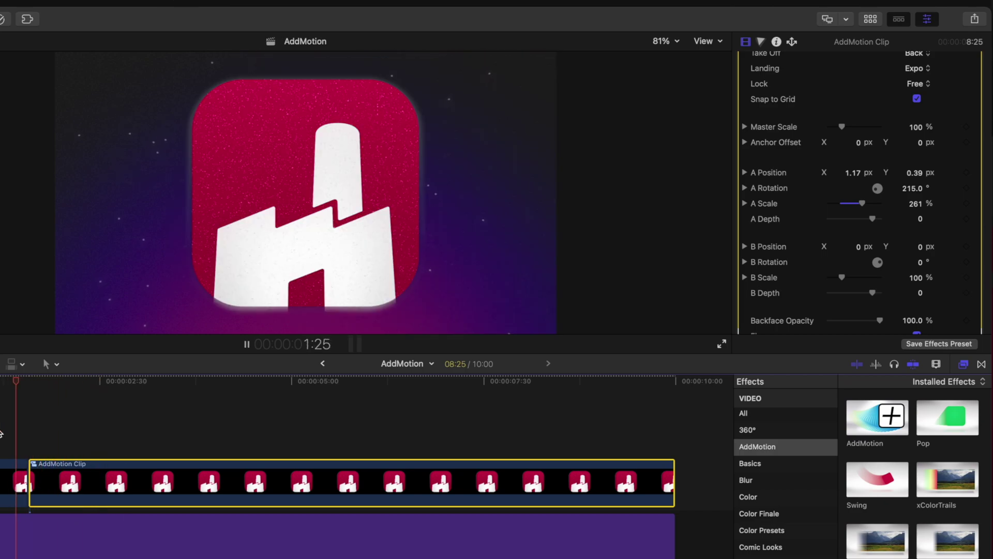